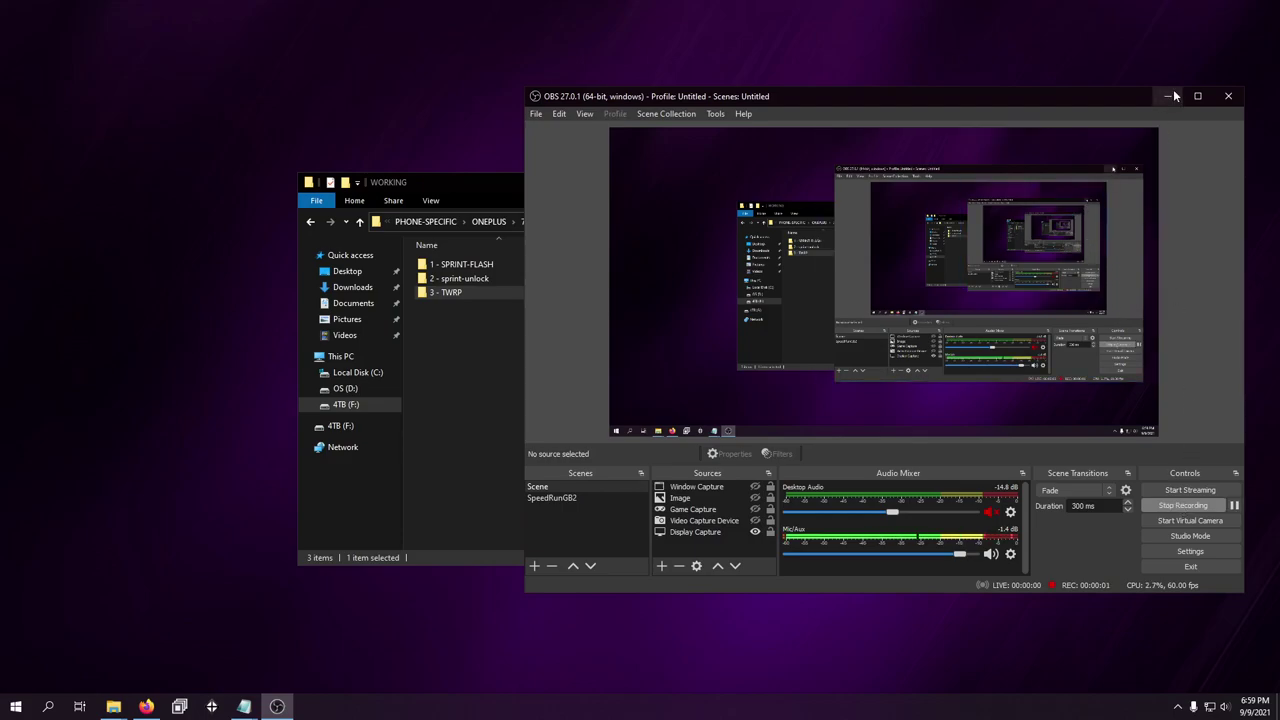
- Nudge the OBS Mic/Aux level to -0.6 dB, minimize OBS, and clear Explorer's selection
drag(960, 555, 968, 558)
click(1165, 97)
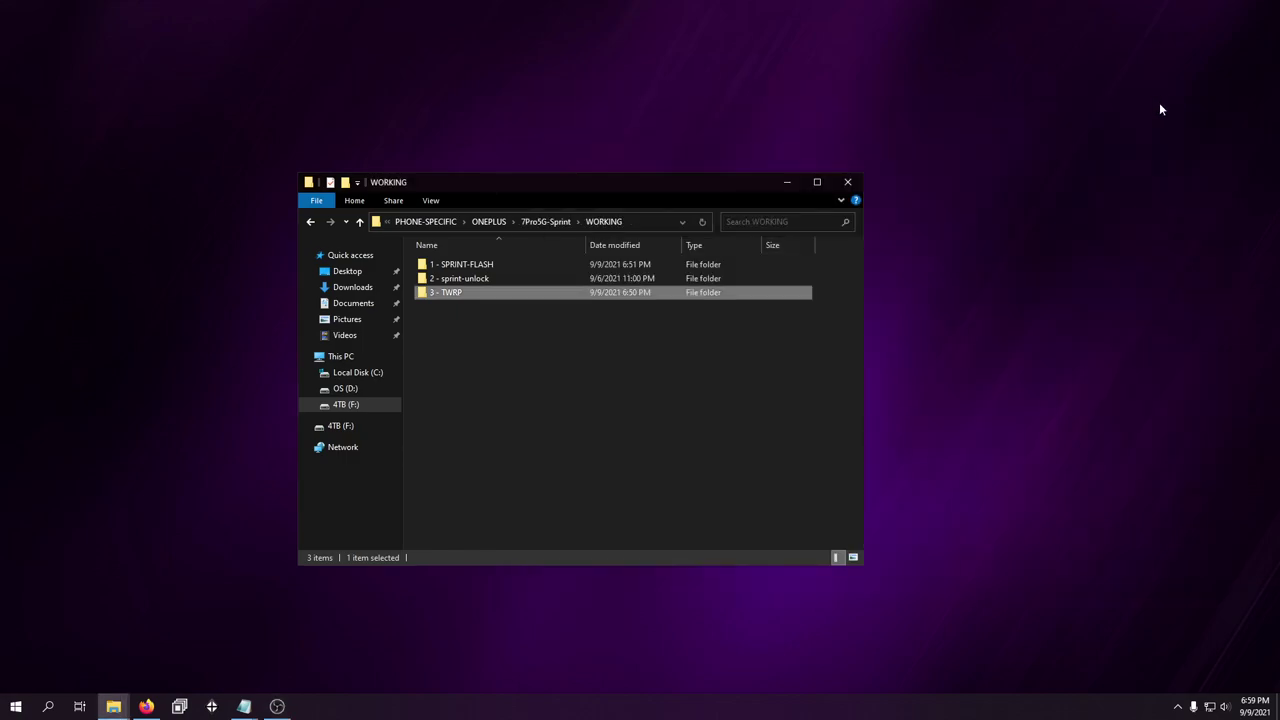
click(656, 447)
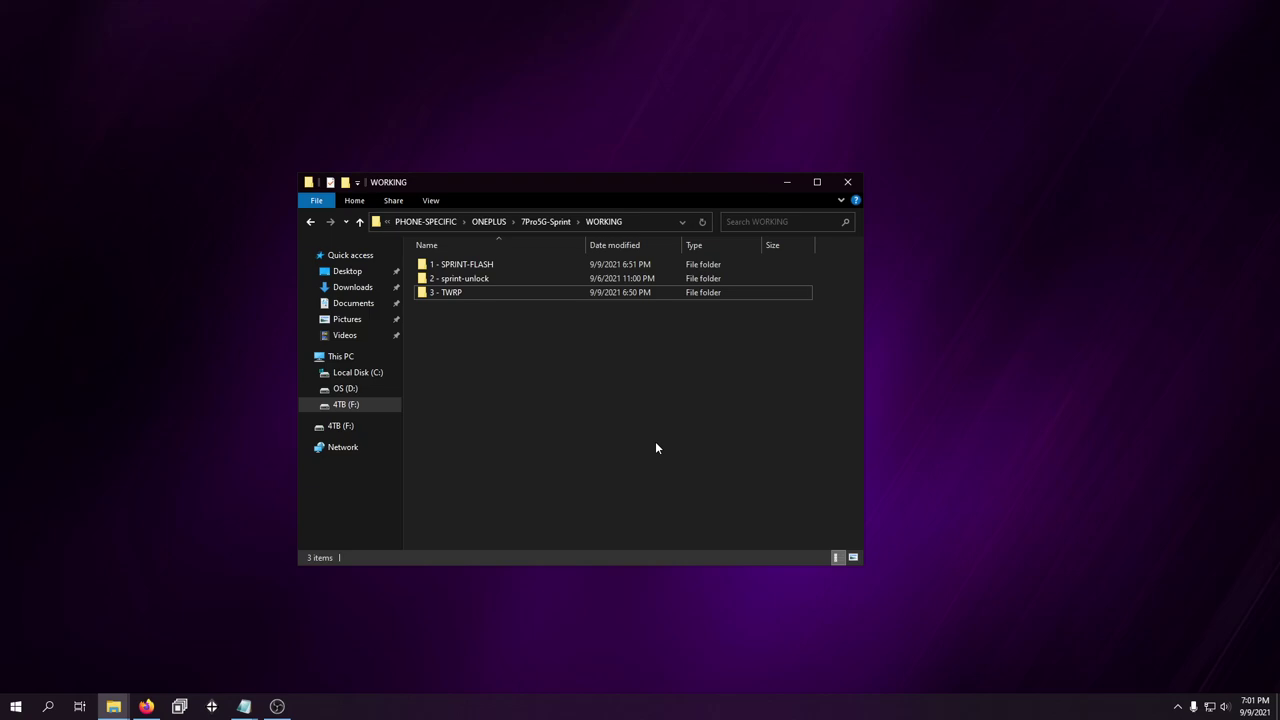
- Open 1 - SPRINT-FLASH, launch MsmDownloadTool V4.6.92, and briefly view the exe in 7-Zip
double_click(540, 267)
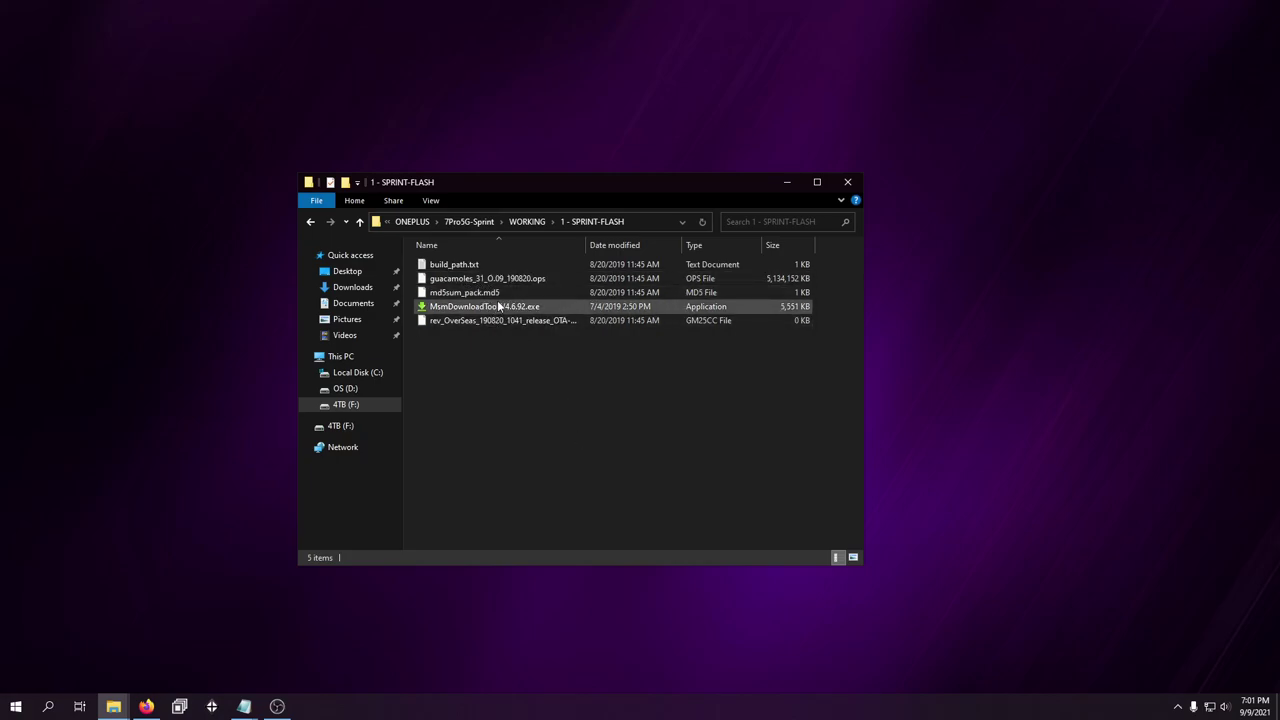
double_click(498, 307)
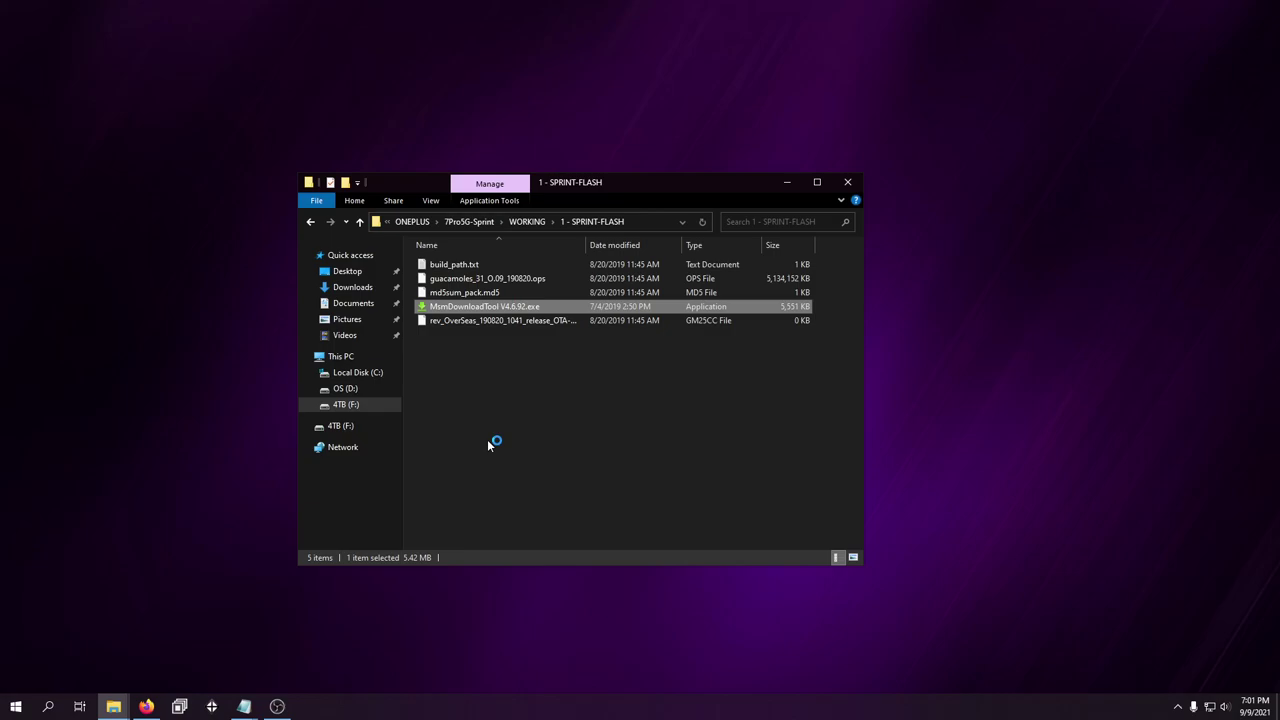
right_click(476, 309)
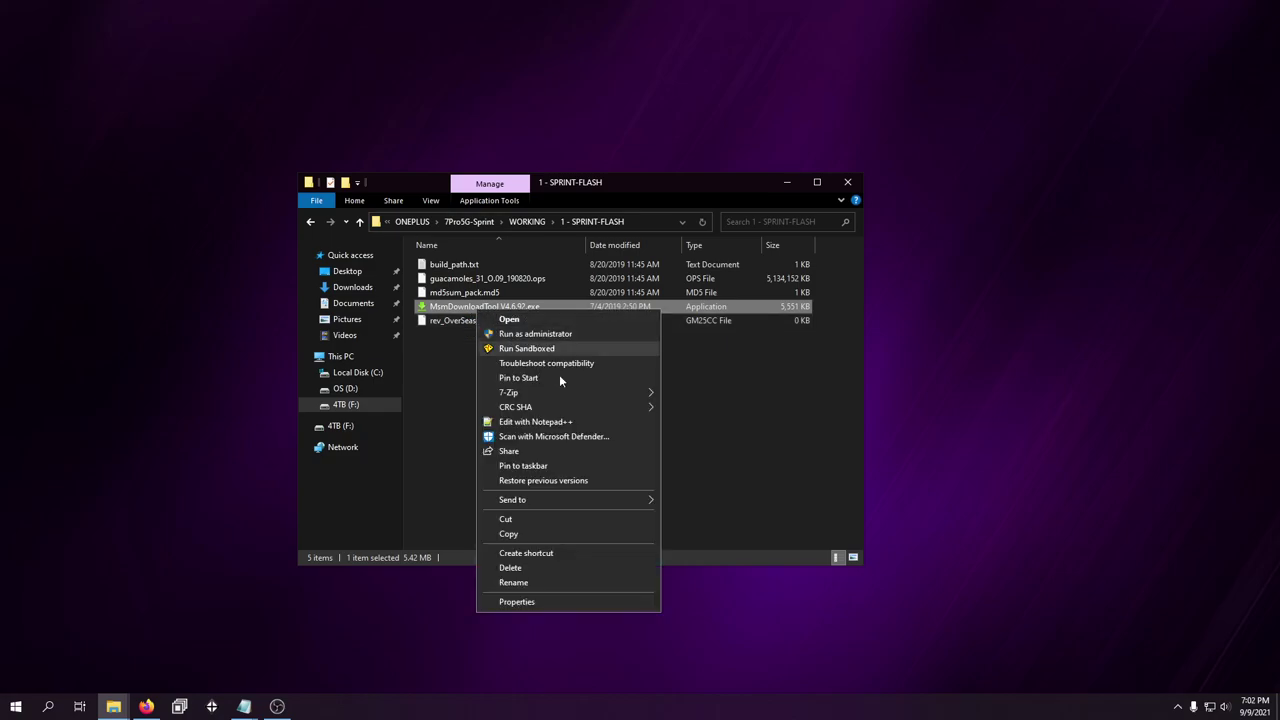
mouse_move(585, 395)
click(700, 396)
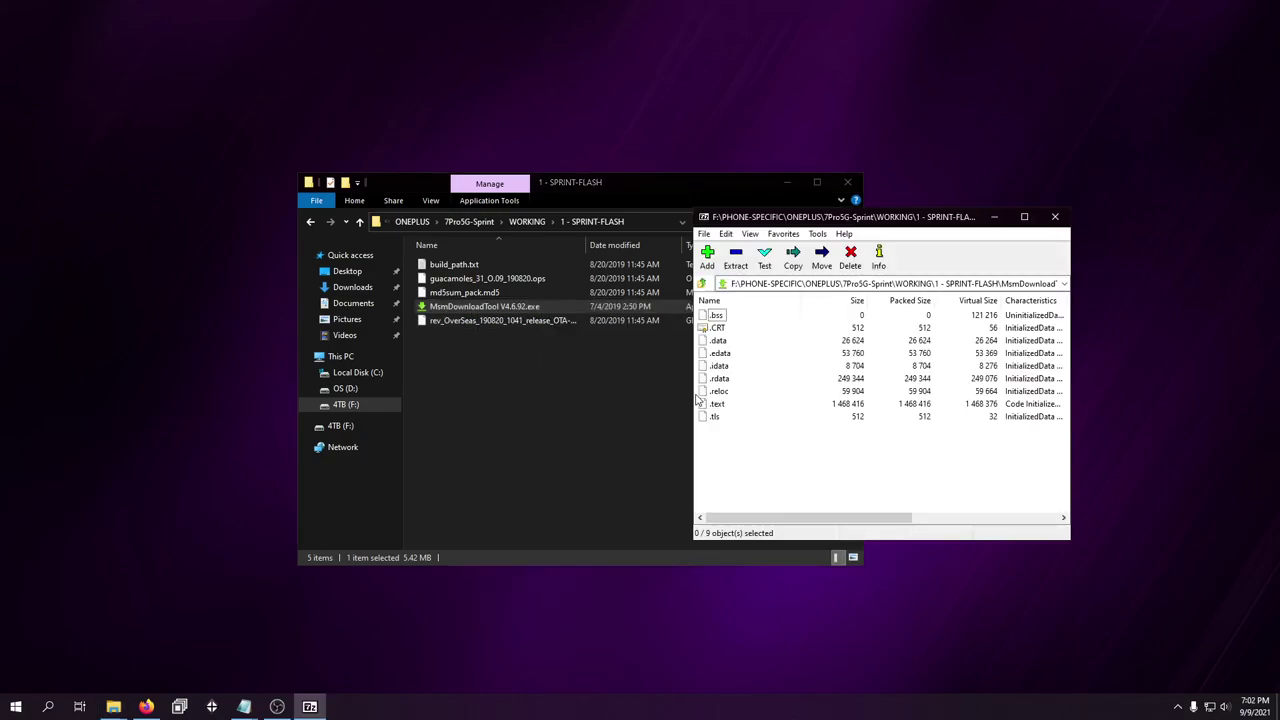
click(1055, 216)
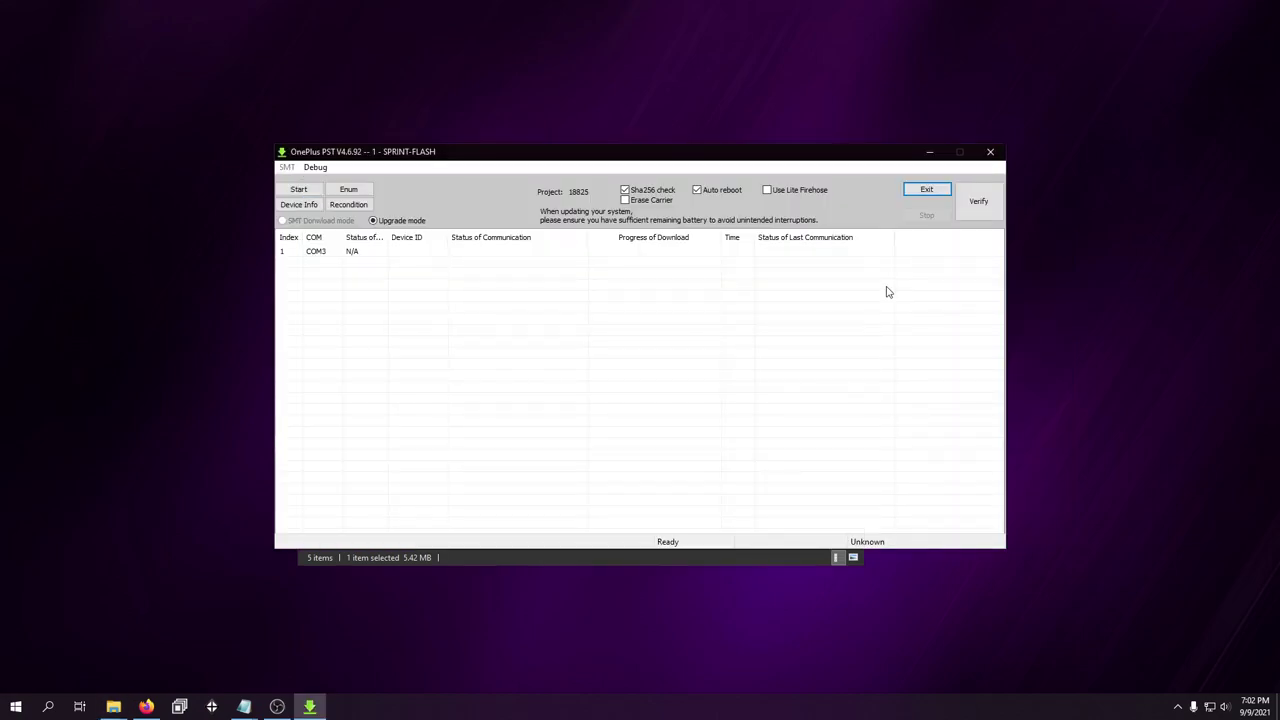
- Bring MsmDownloadTool to the front and run Enum so the phone shows on COM3
click(888, 292)
click(366, 194)
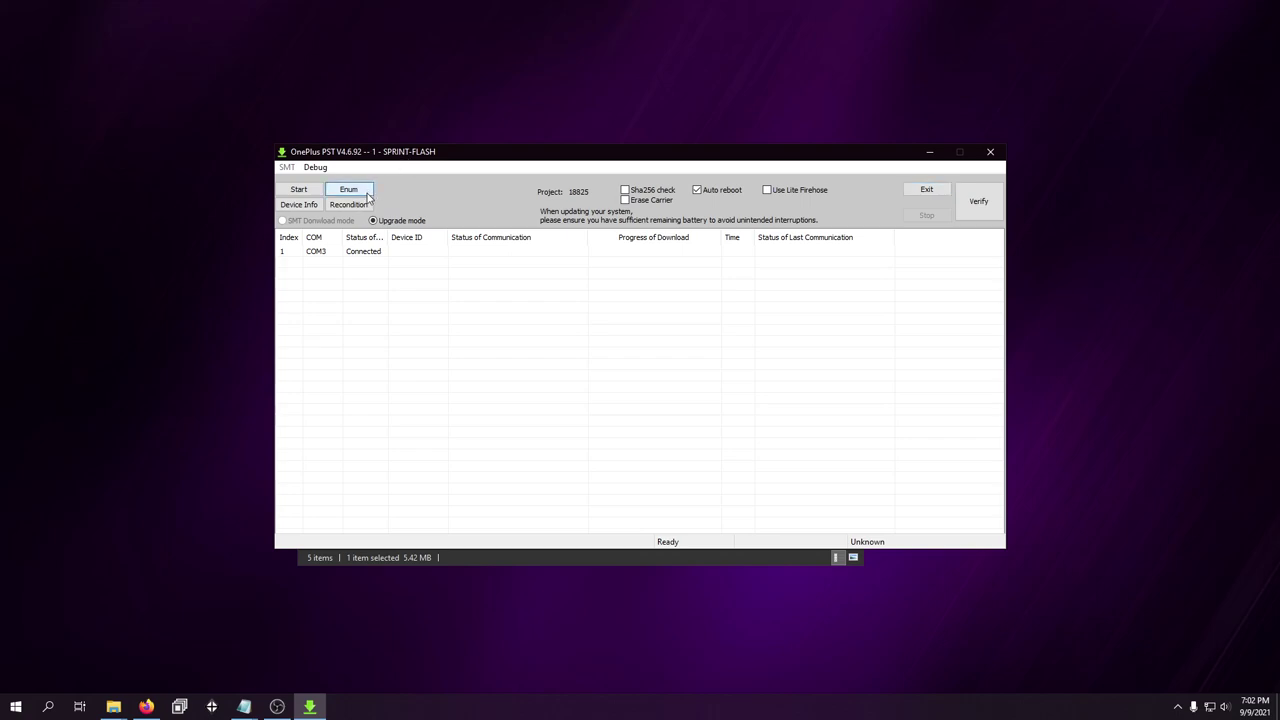
- Start the Sprint firmware flash and let it progress to writing system.img on system_a
click(298, 191)
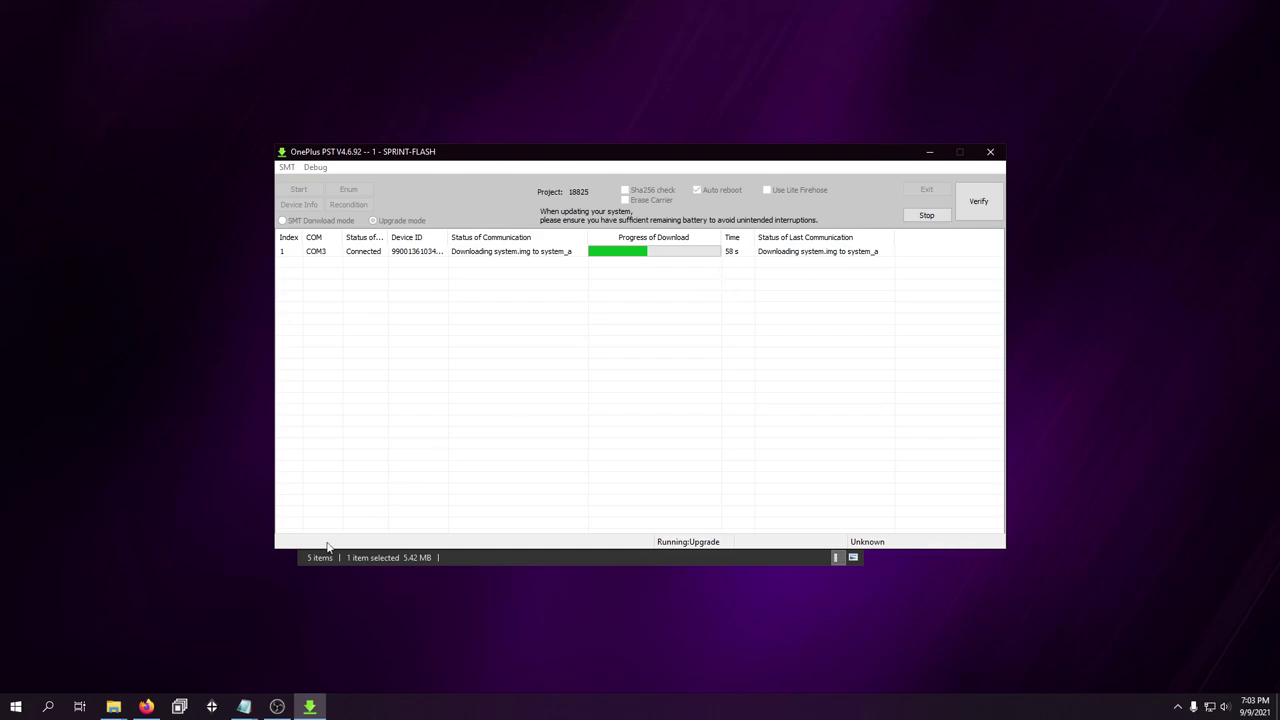
mouse_move(277, 707)
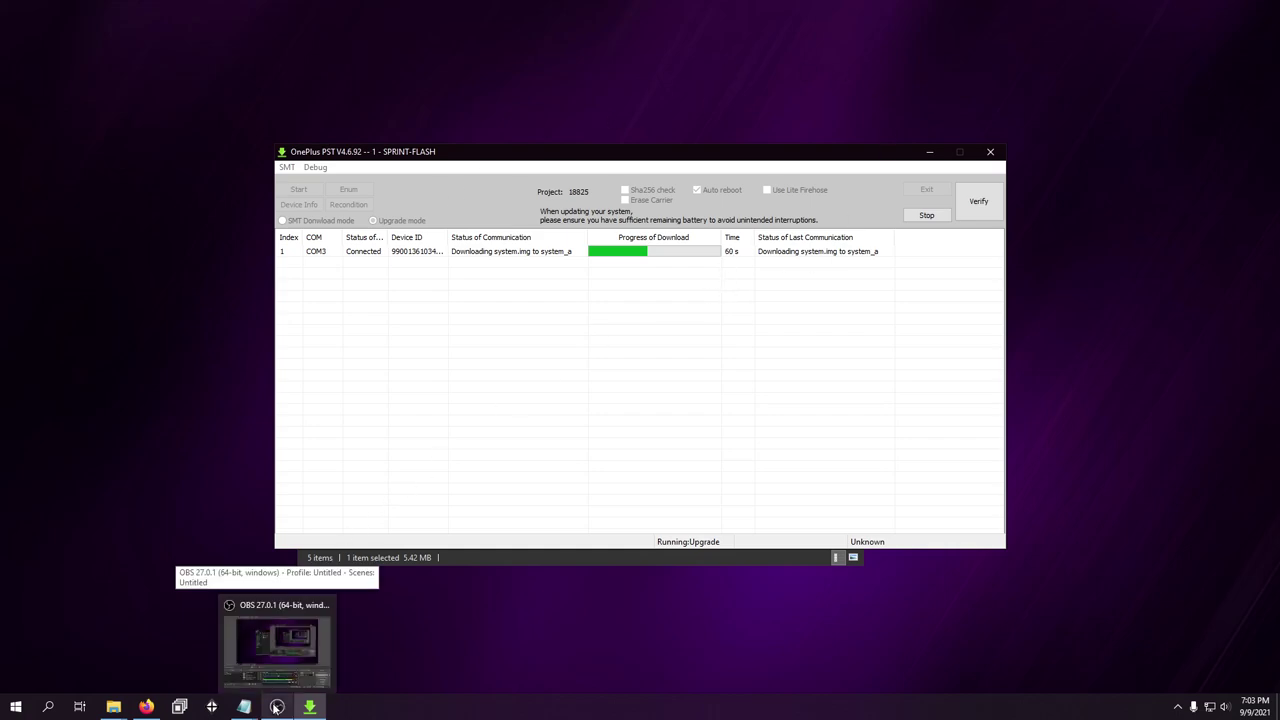
- Pause and resume the OBS recording during the flash, then shift the exit confirmation left
click(277, 707)
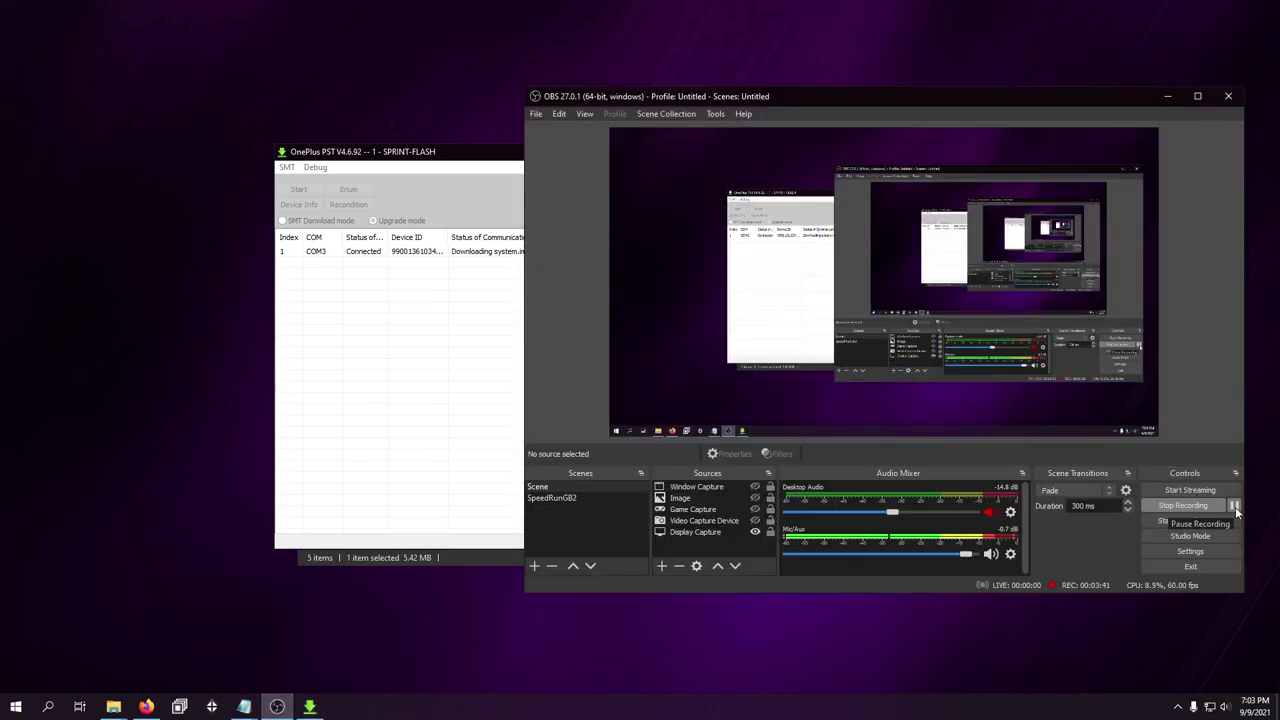
click(1236, 510)
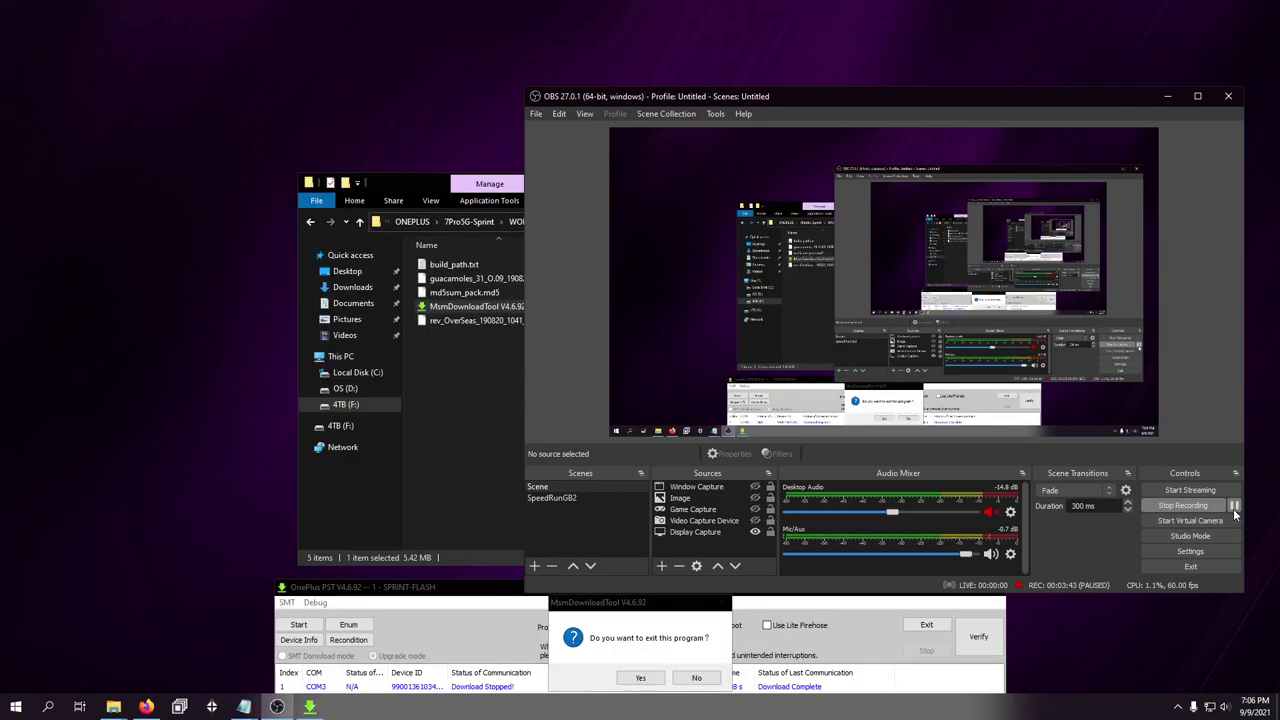
click(1235, 510)
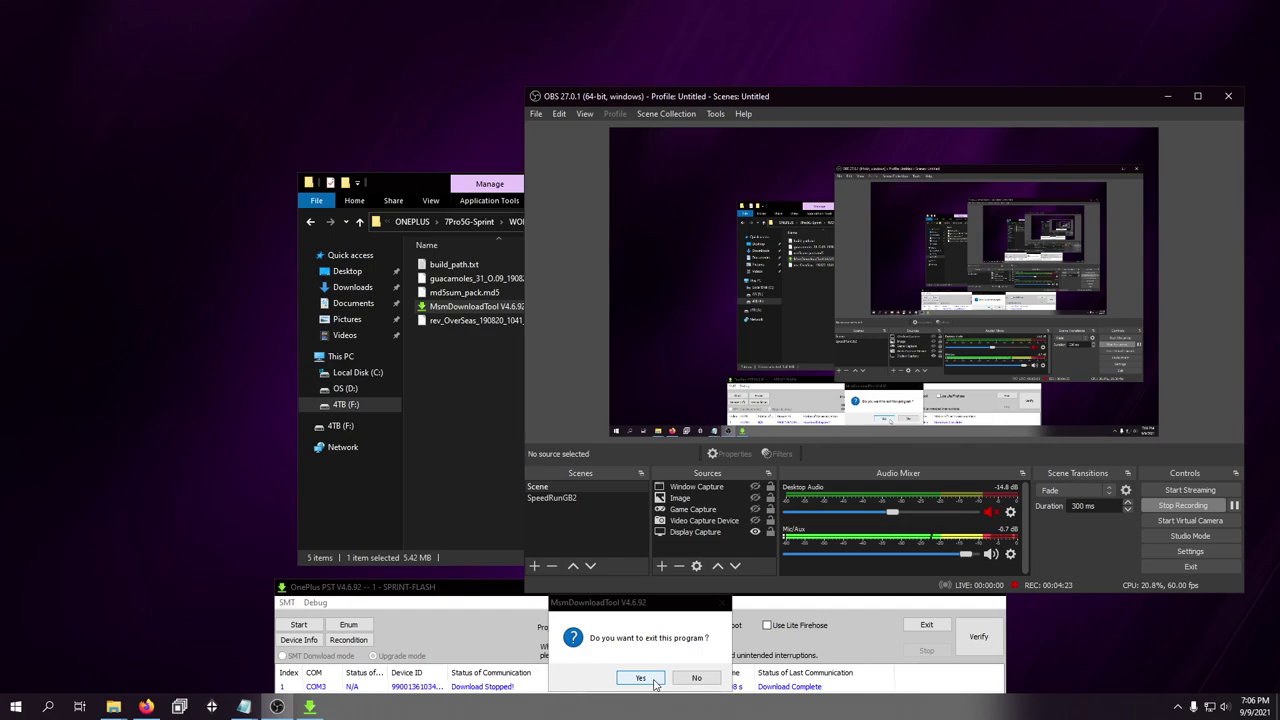
drag(647, 614, 617, 614)
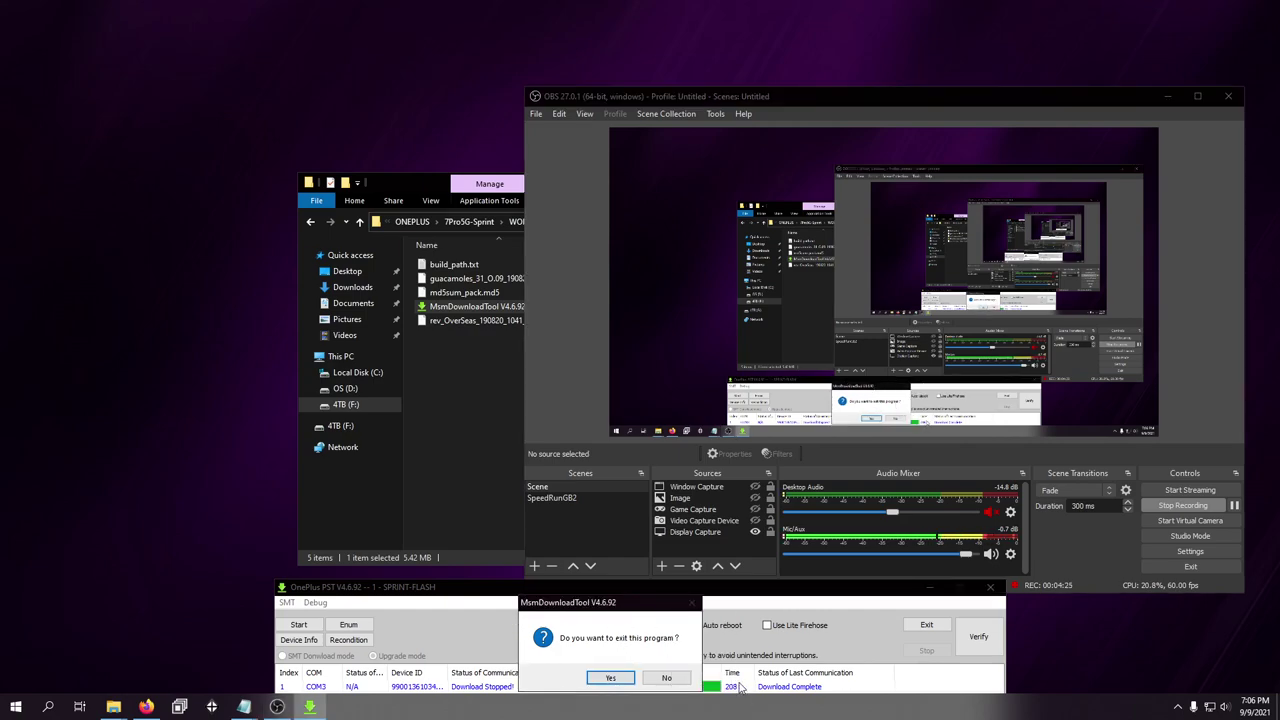
- Confirm exiting MsmDownloadTool and open an administrator Command Prompt via cmd
click(612, 677)
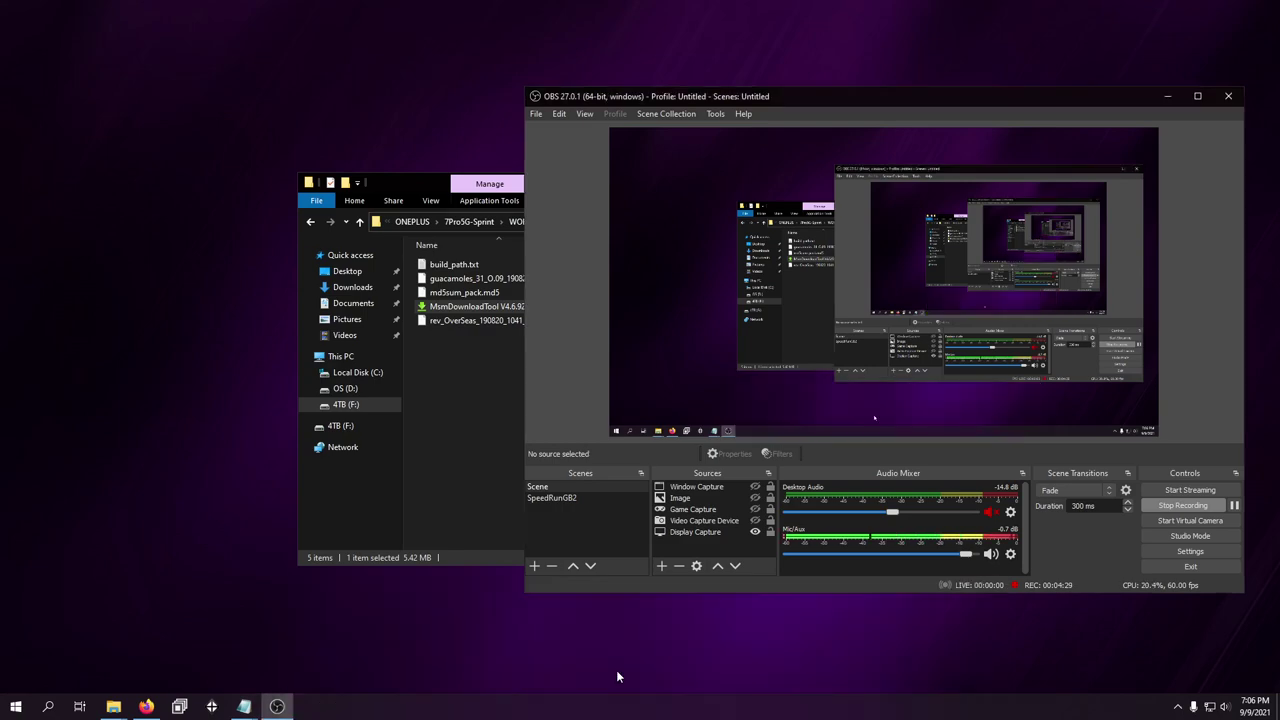
key(super)
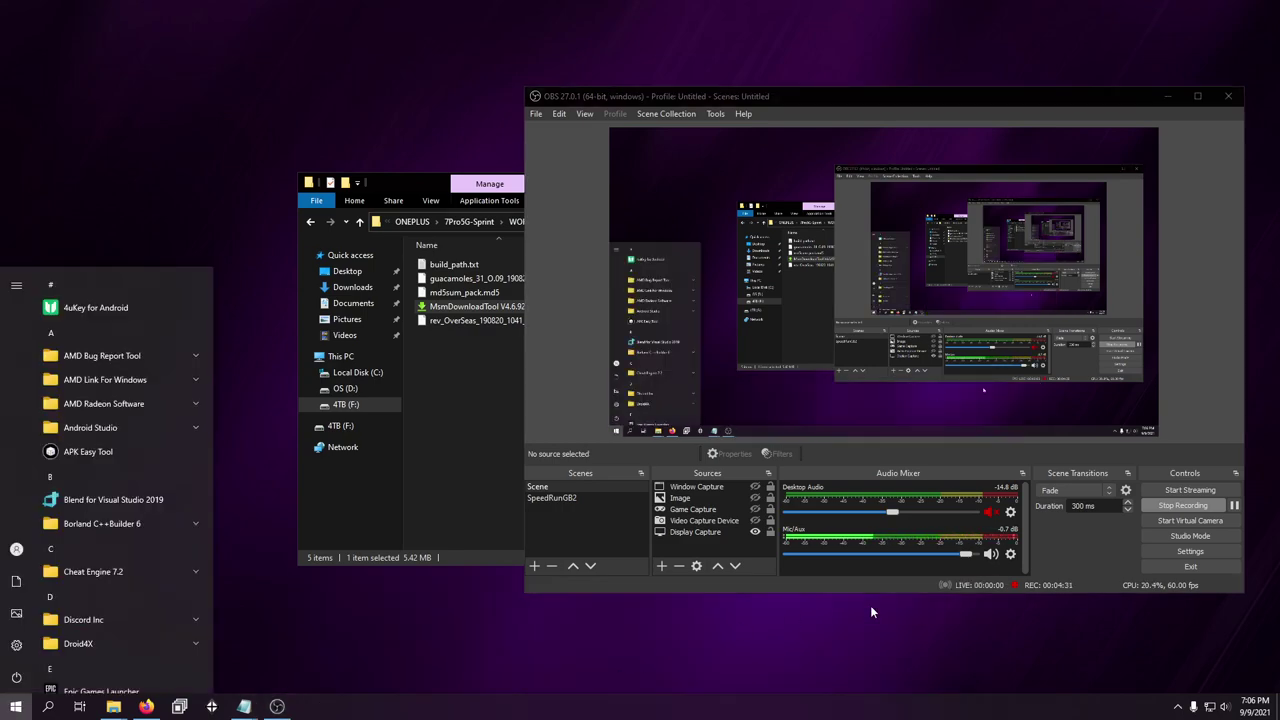
text(cmd)
key(Return)
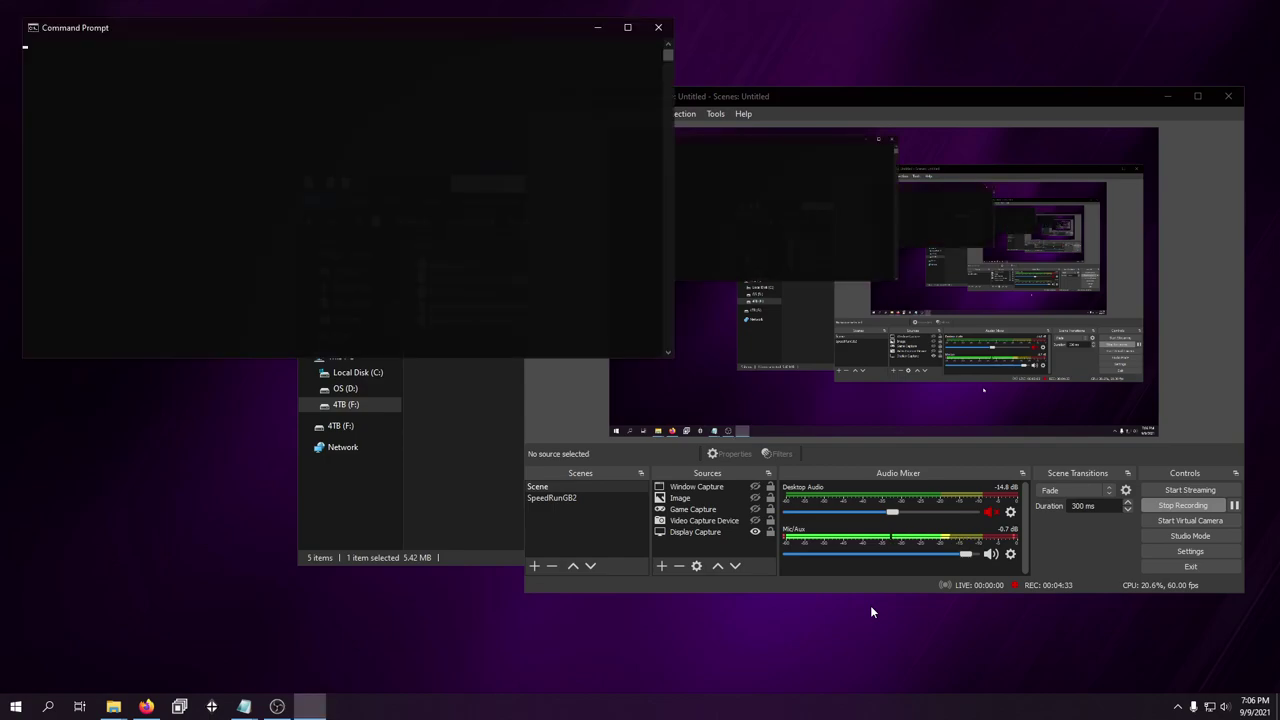
- Run fastboot devices, then fastboot flashing unlock, which fails with 'Flashing Unlock is not allowed'
text(fastboot)
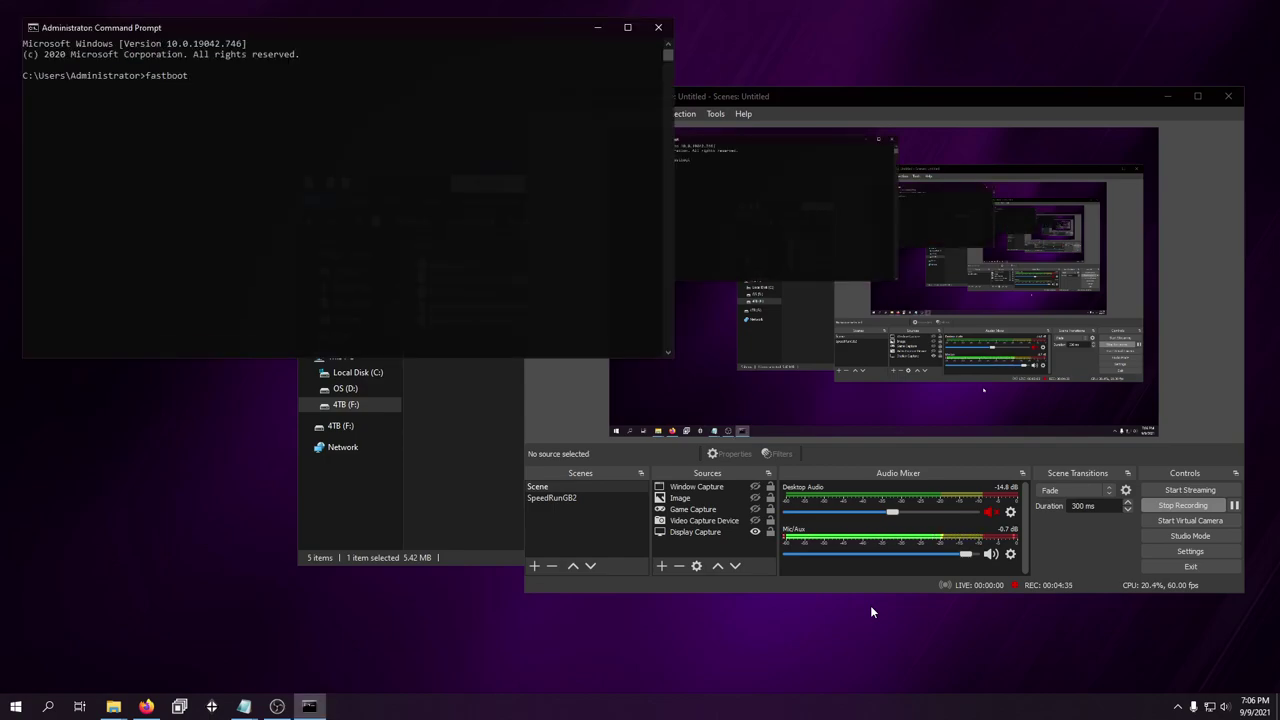
text( devices)
key(Return)
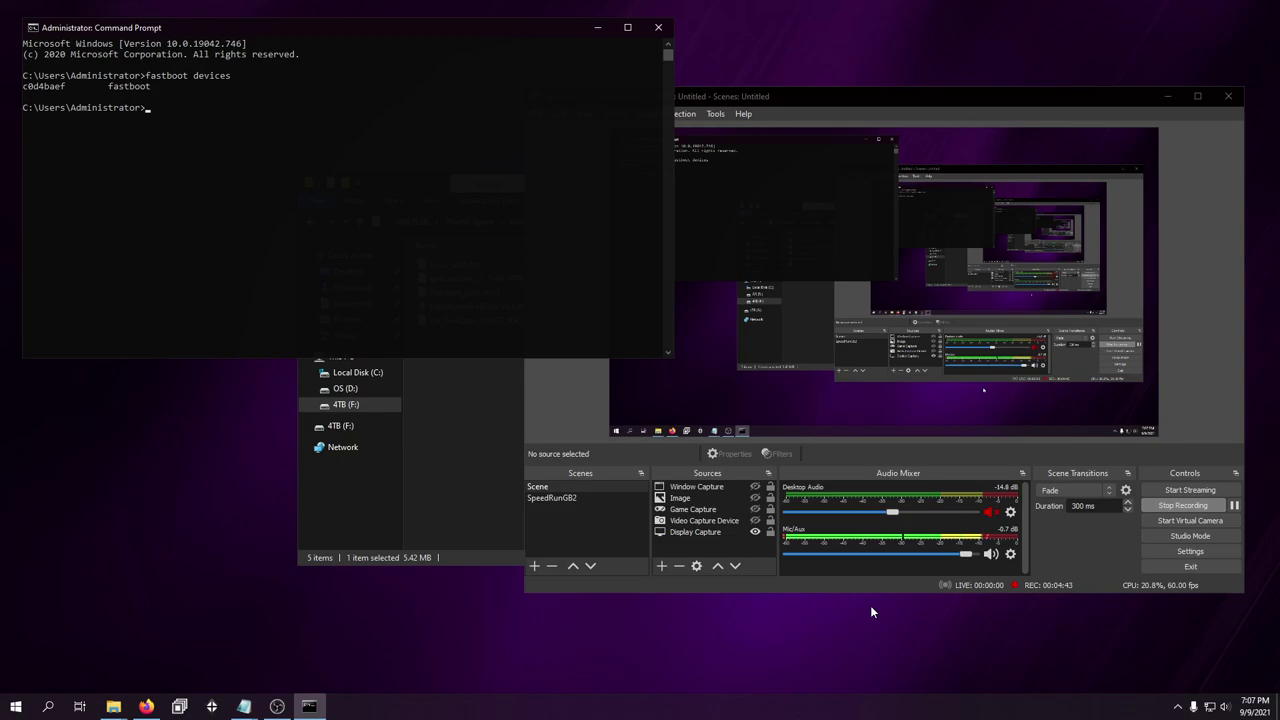
text(fastboot flashing unlock)
key(Return)
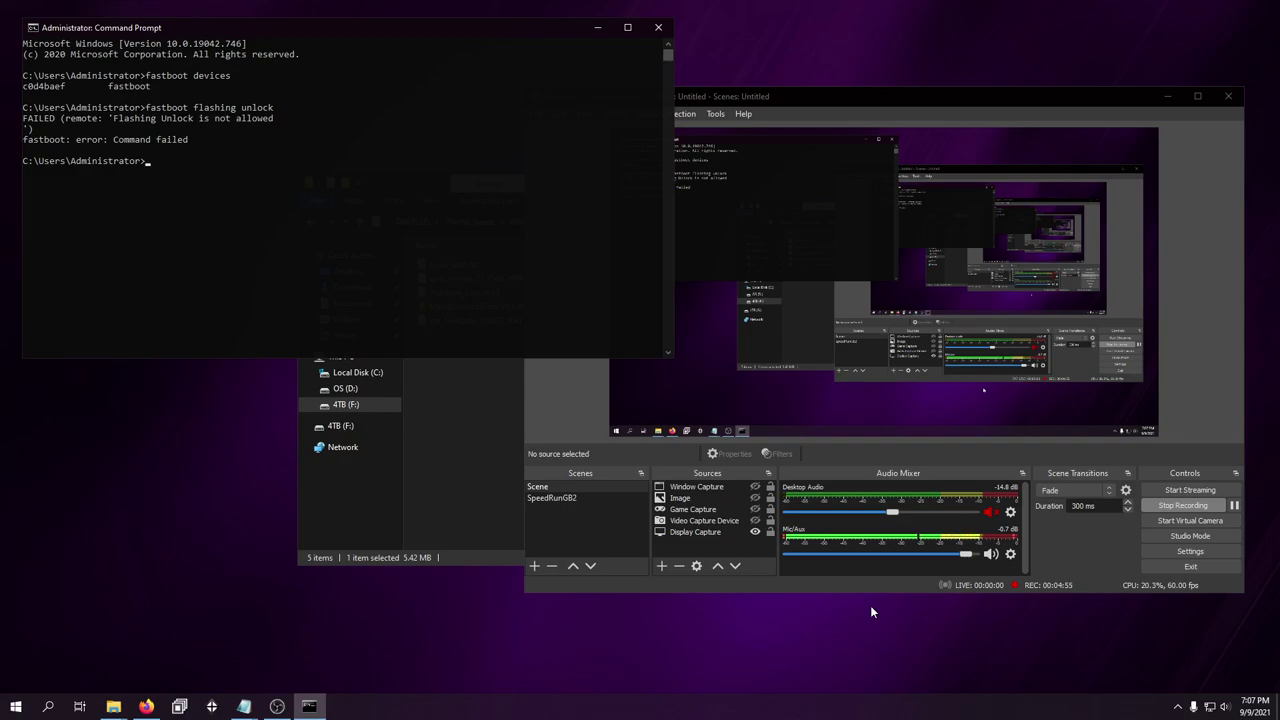
- Go back to WORKING, open 2 - sprint-unlock, and launch its MsmDownloadTool V4.6.92
click(468, 392)
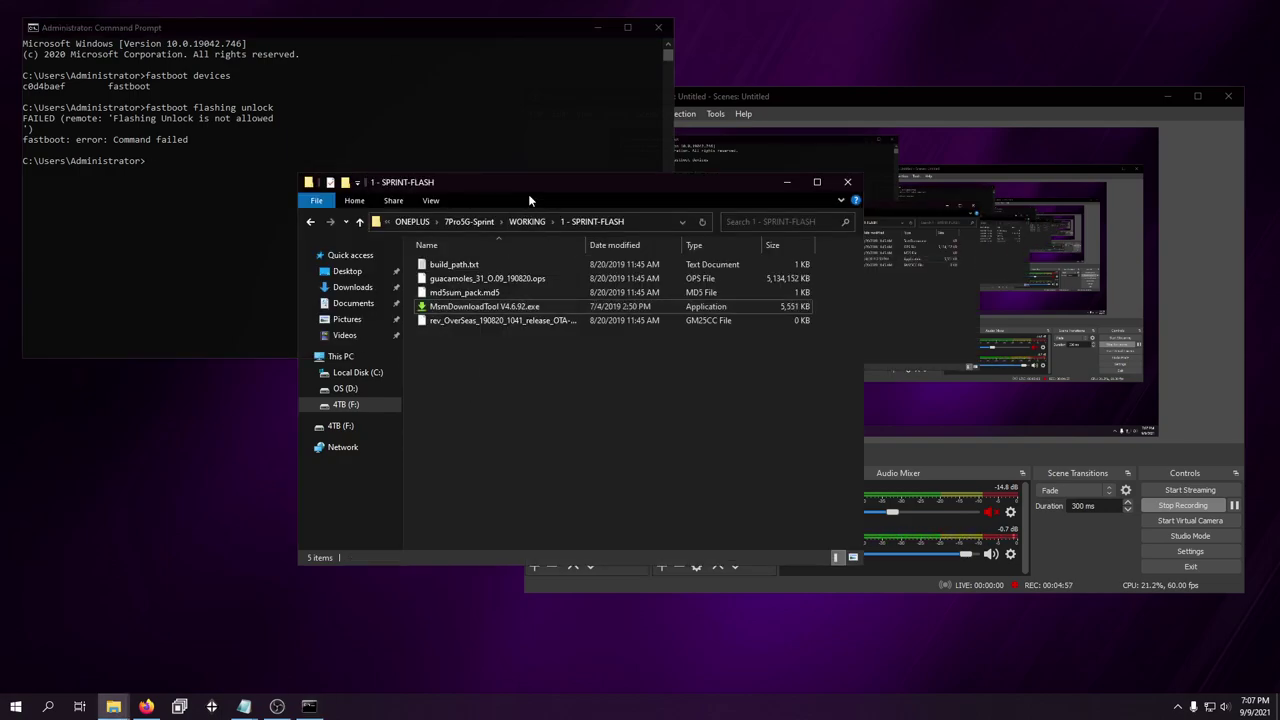
click(527, 221)
double_click(478, 282)
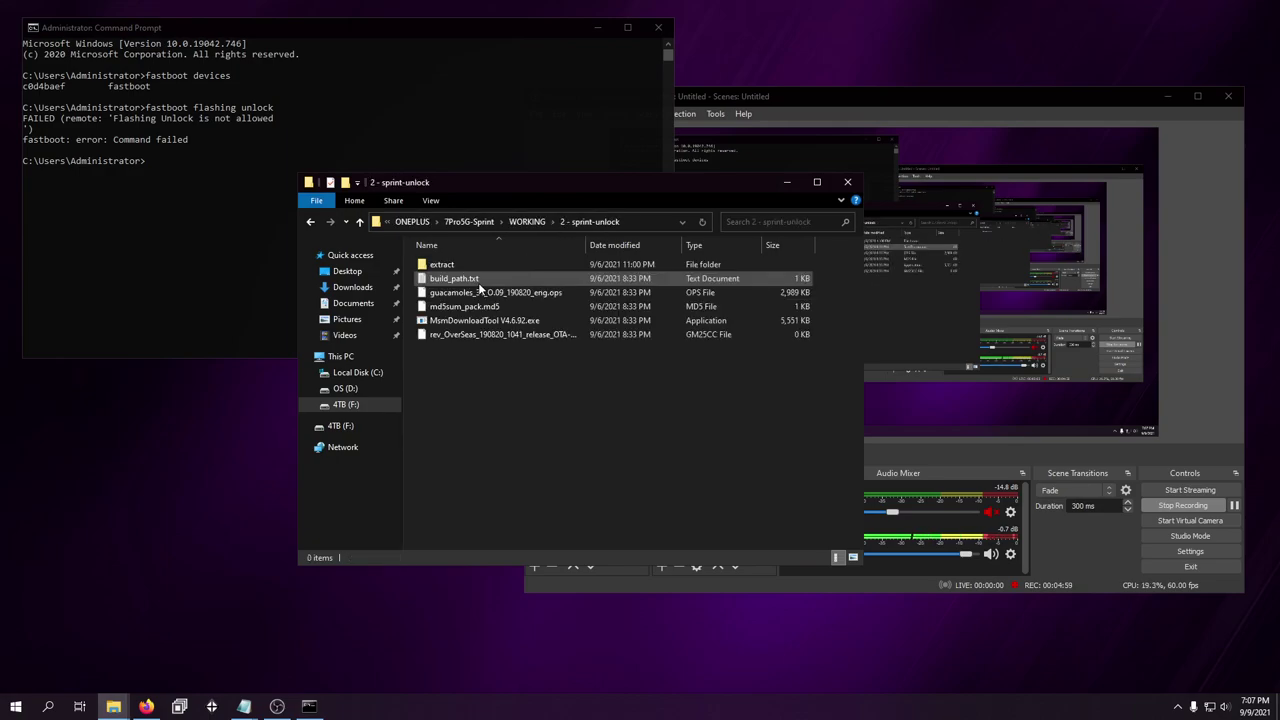
click(484, 296)
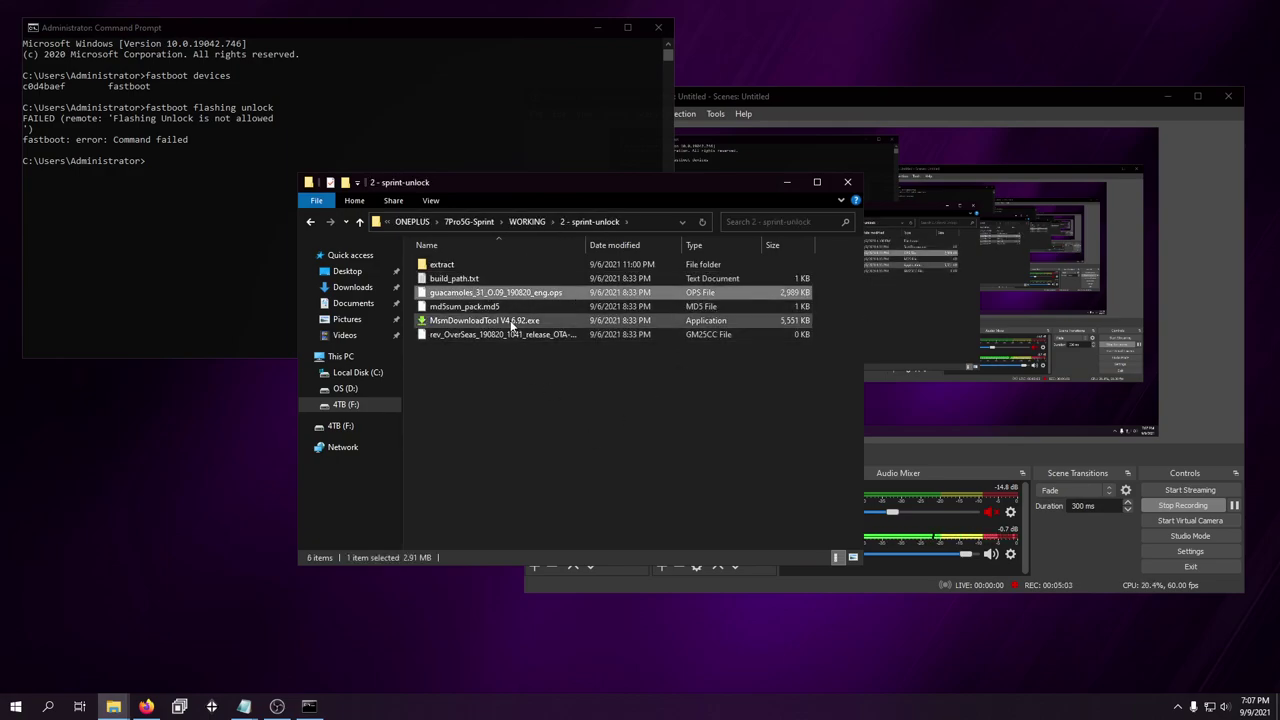
mouse_move(511, 325)
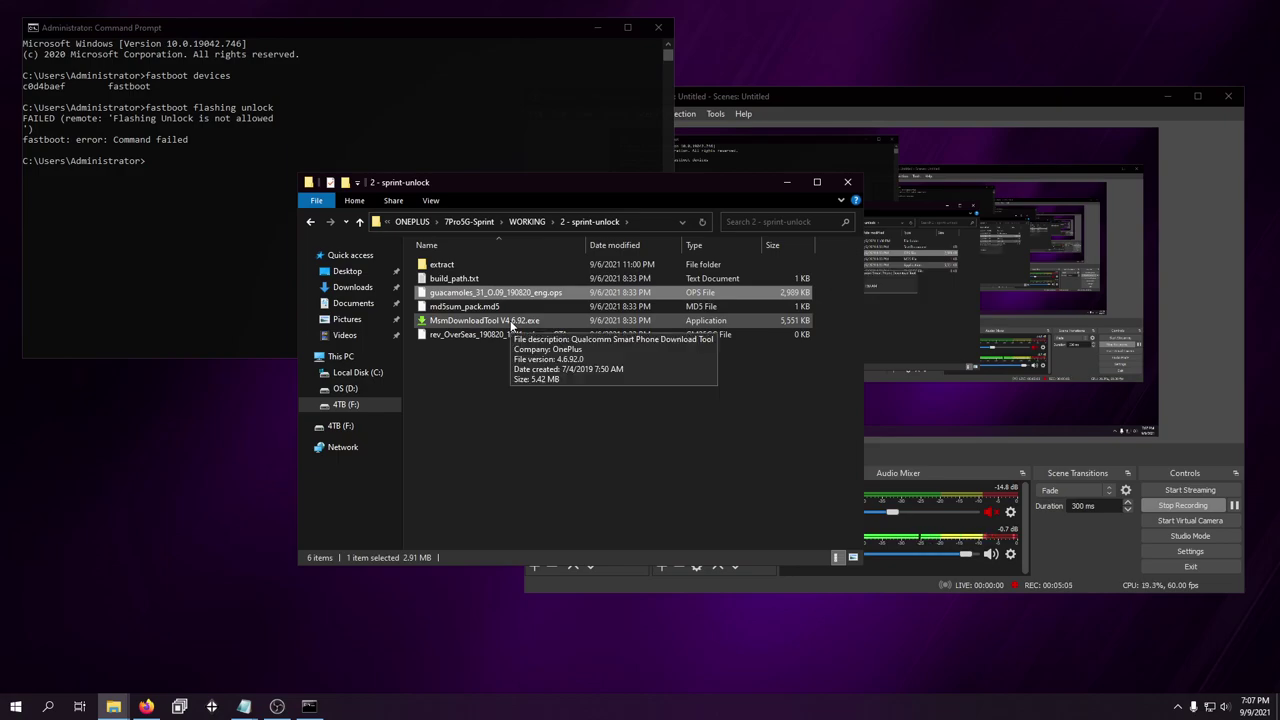
click(511, 321)
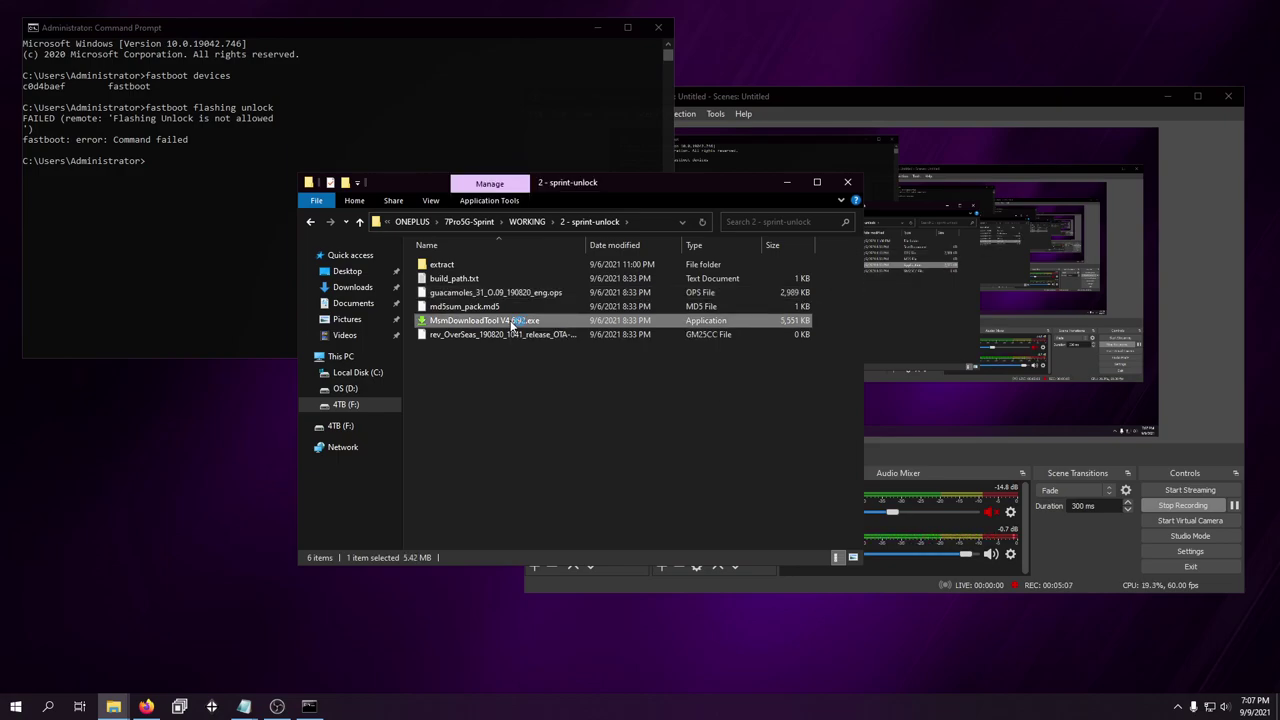
double_click(511, 322)
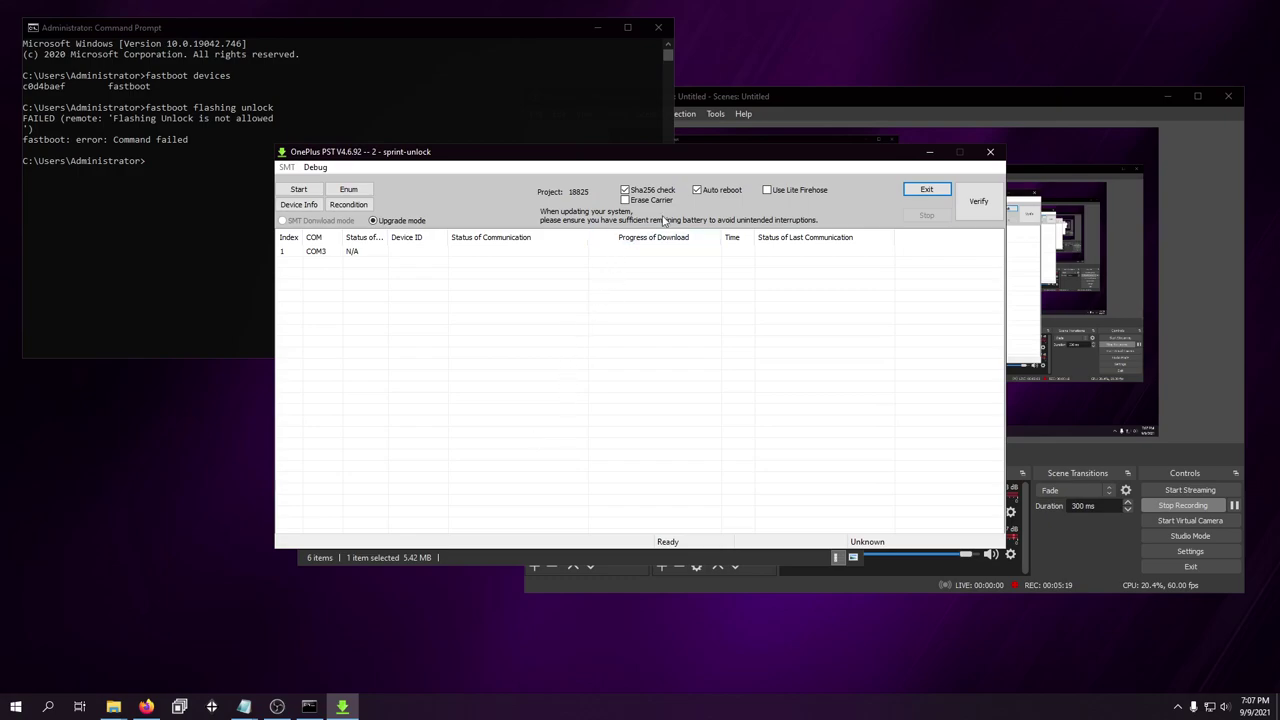
- Uncheck Sha256 check in the sprint-unlock MsmDownloadTool and minimize OBS behind it
click(670, 191)
click(1160, 97)
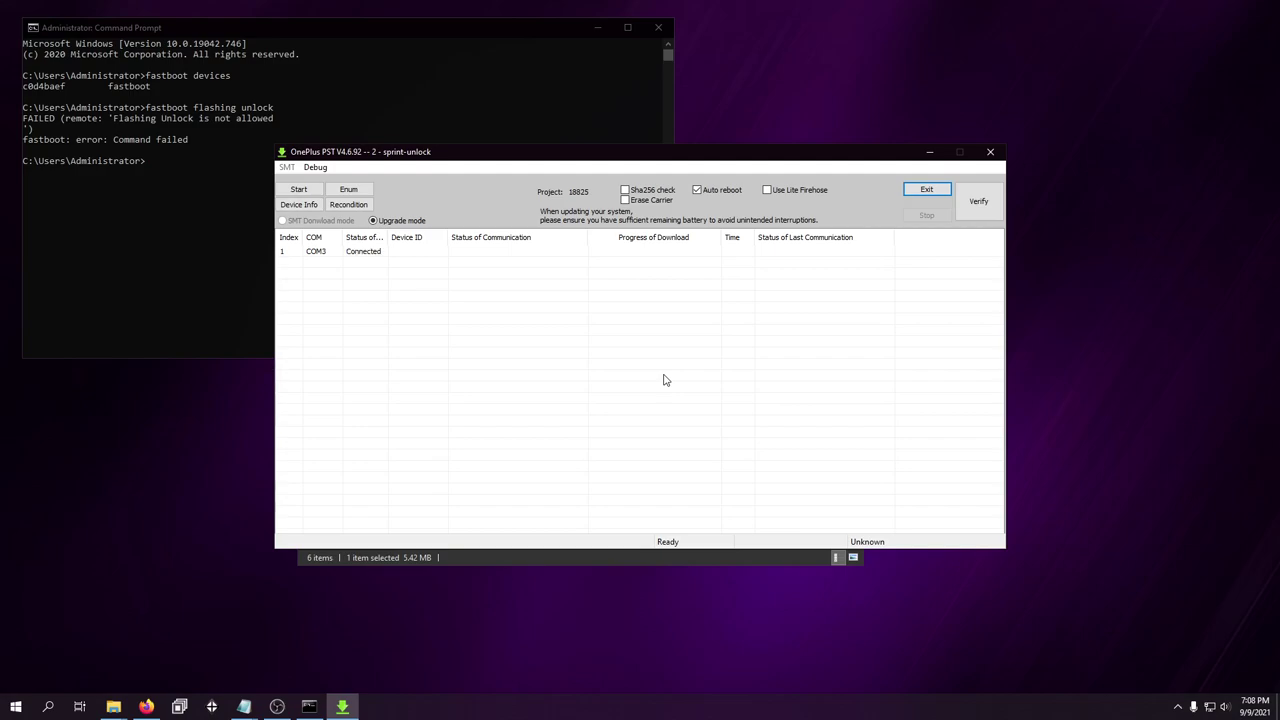
- Start the sprint-unlock flash on COM3 and wait until it reports Download Complete
click(299, 190)
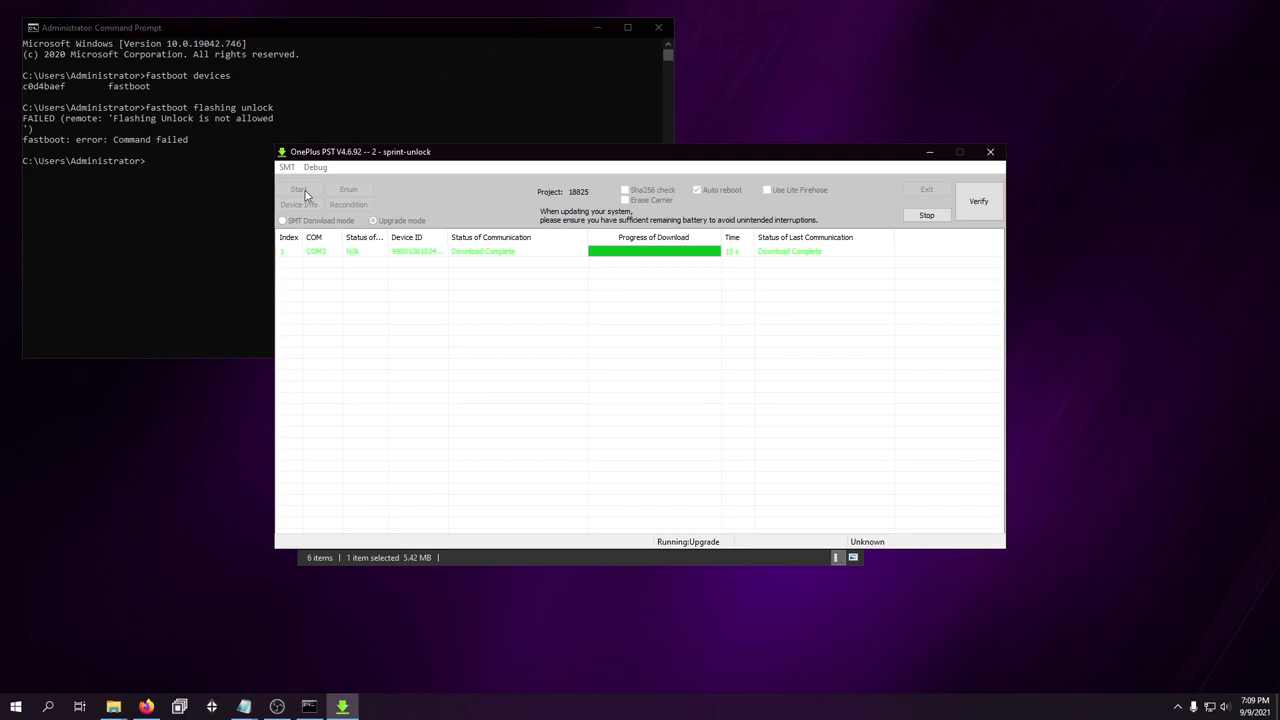
- Stop and exit MsmDownloadTool, then list fastboot devices in Command Prompt
click(926, 215)
click(990, 151)
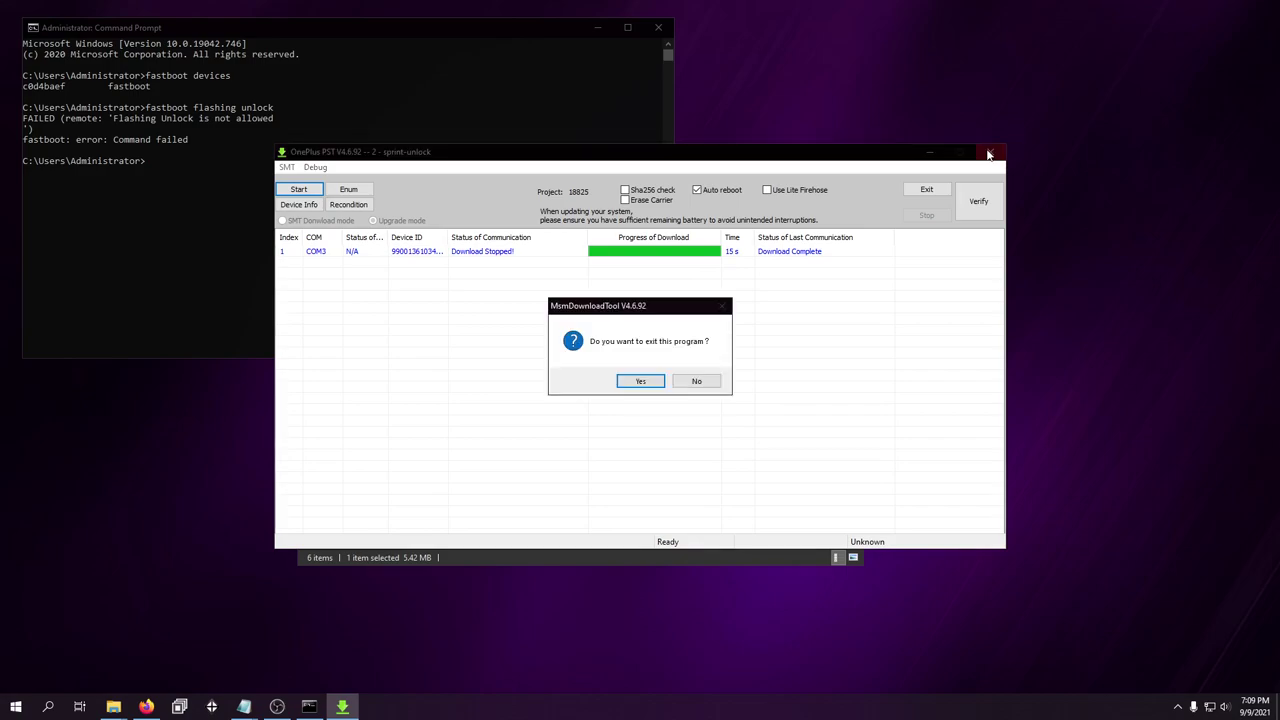
click(638, 380)
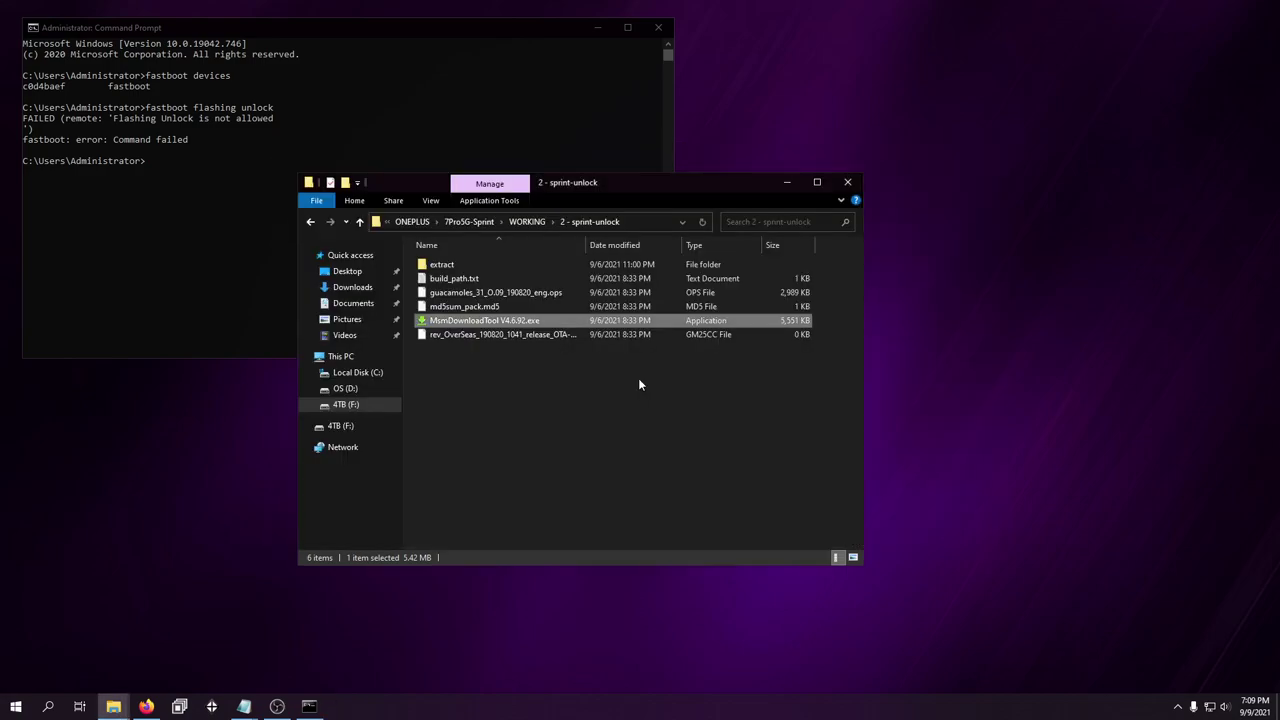
click(220, 250)
text(fastboot d)
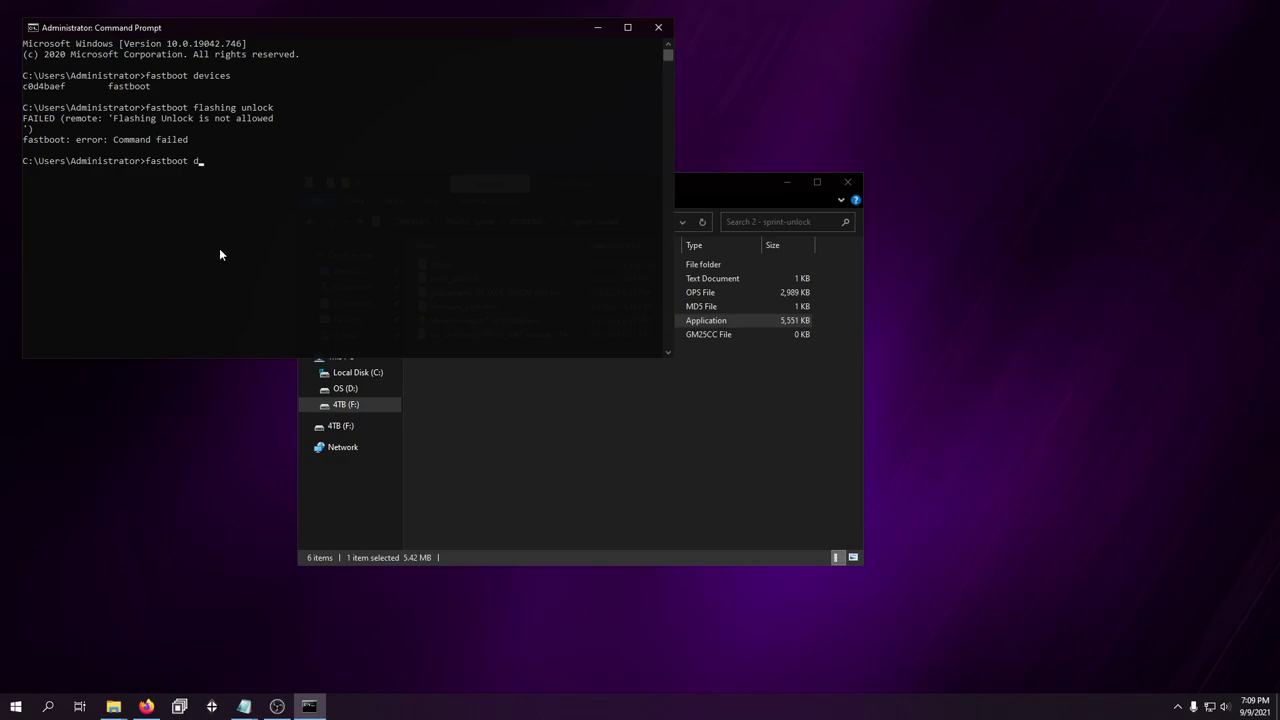
text(evices)
key(Return)
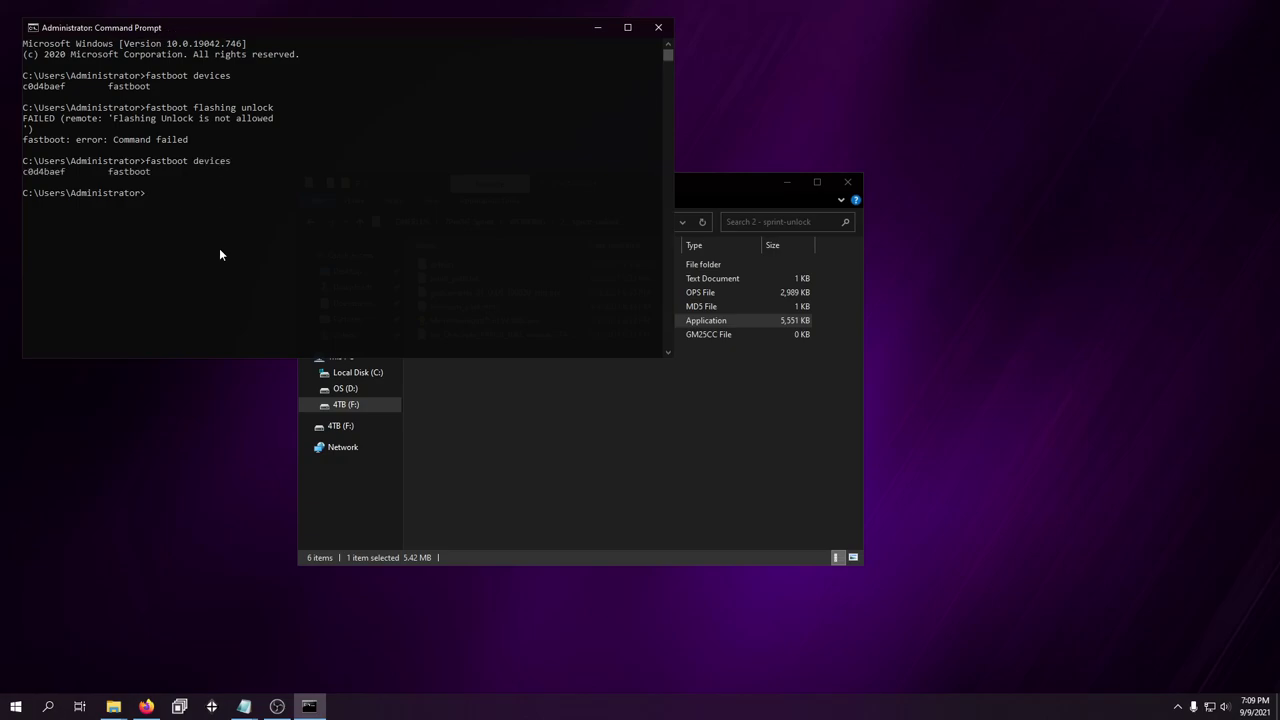
- Run fastboot oem unlock (OKAY in 0.047 s) and recheck fastboot devices
key(Up)
key(Up)
key(BackSpace)
key(BackSpace)
key(BackSpace)
key(BackSpace)
key(BackSpace)
key(BackSpace)
key(BackSpace)
key(BackSpace)
key(BackSpace)
key(BackSpace)
key(BackSpace)
key(BackSpace)
key(BackSpace)
key(BackSpace)
key(BackSpace)
text(oem unlock)
key(Return)
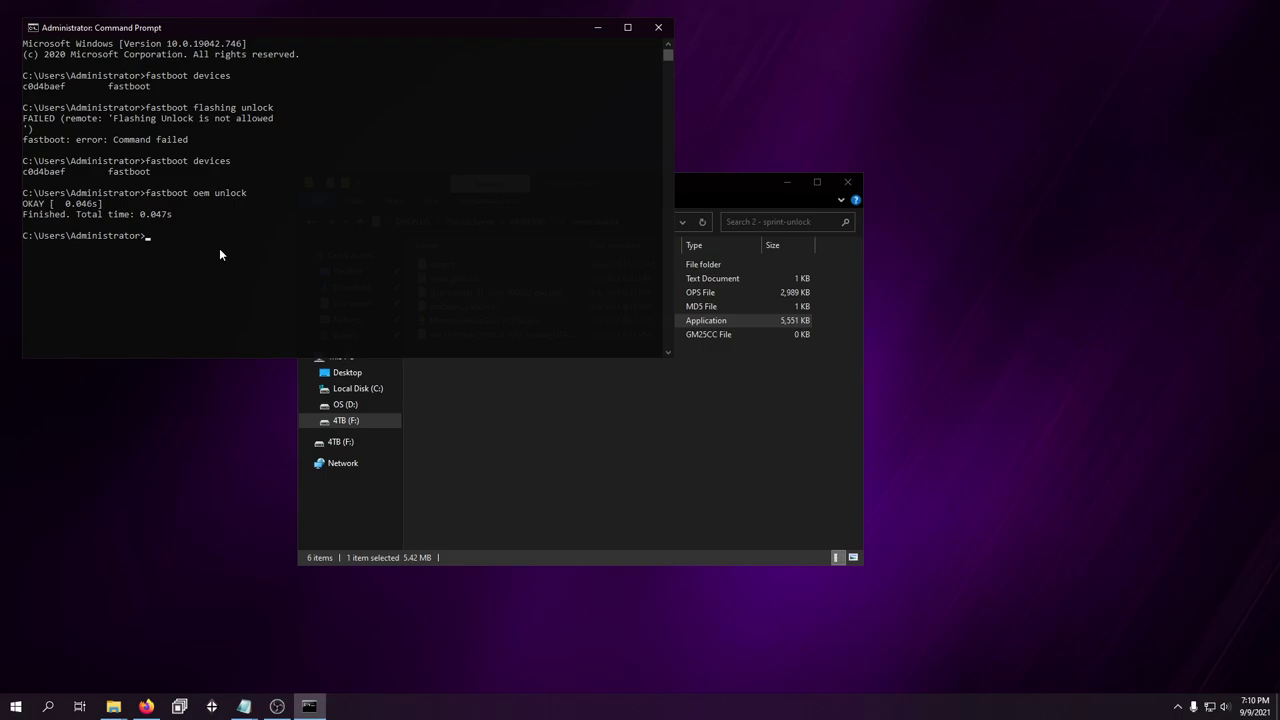
key(Up)
key(Return)
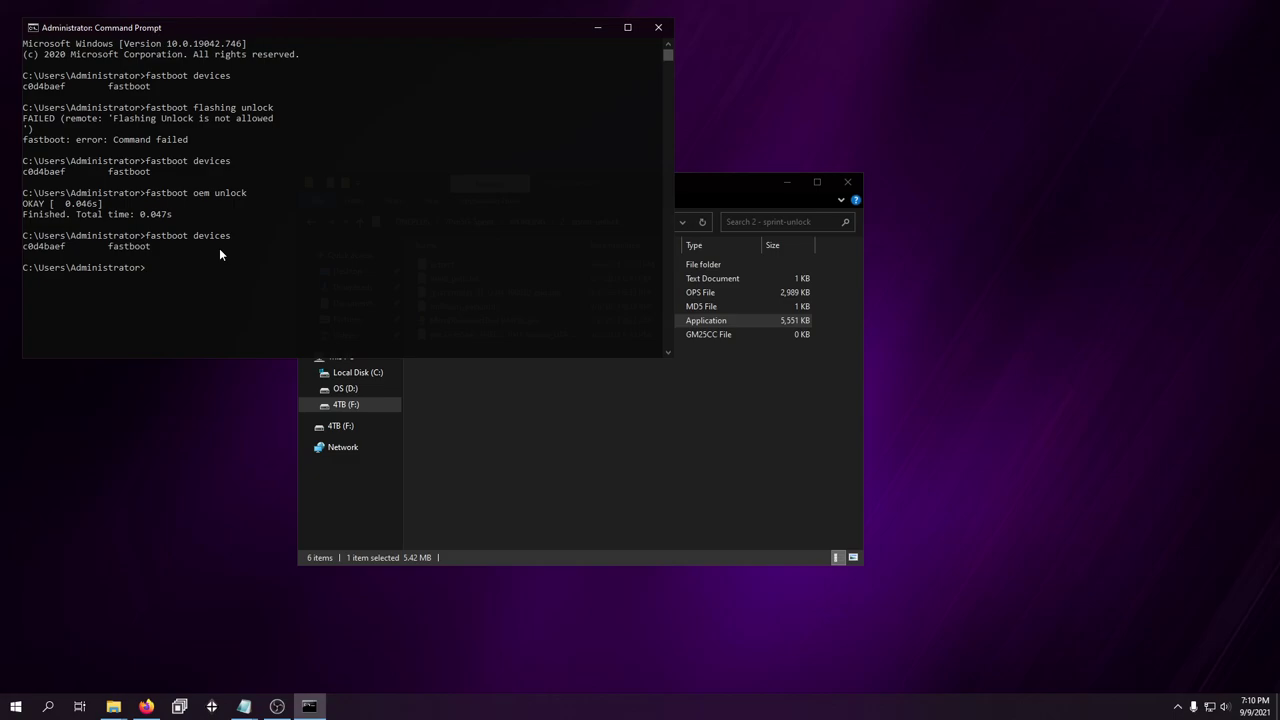
- Open the 3 - TWRP folder from WORKING in File Explorer, placed on the screen's right side
click(674, 485)
click(527, 223)
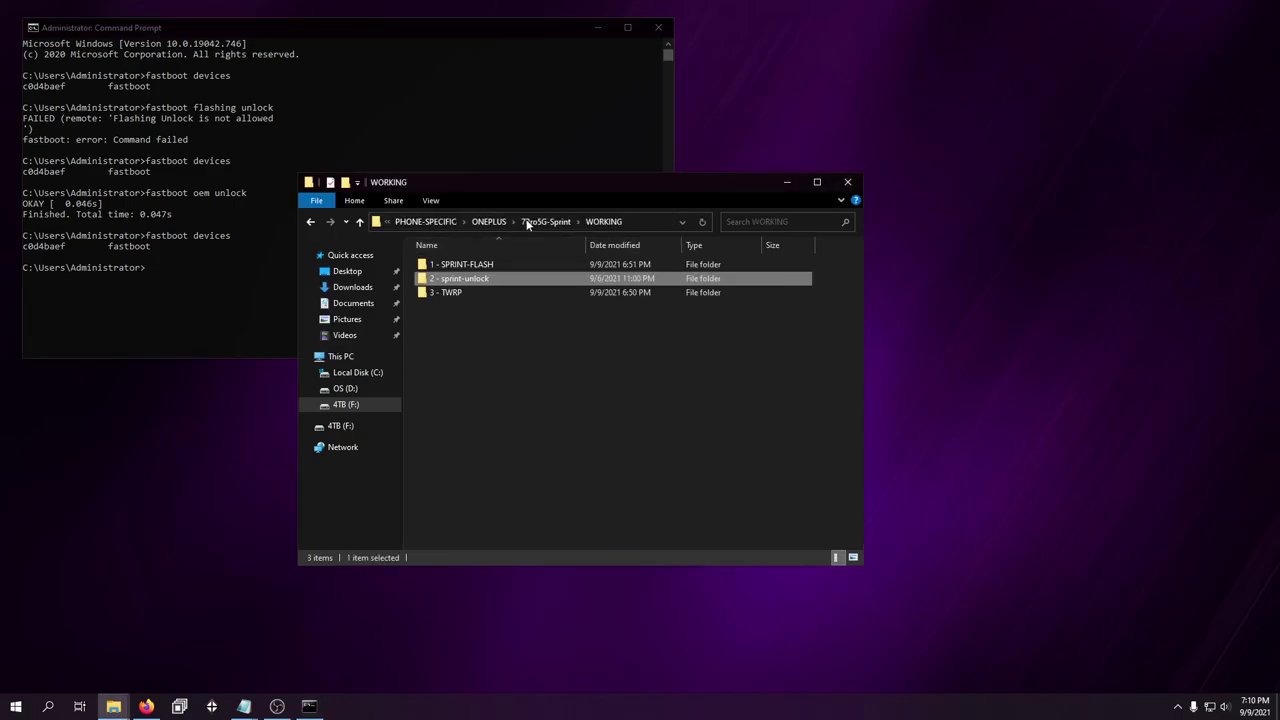
double_click(457, 293)
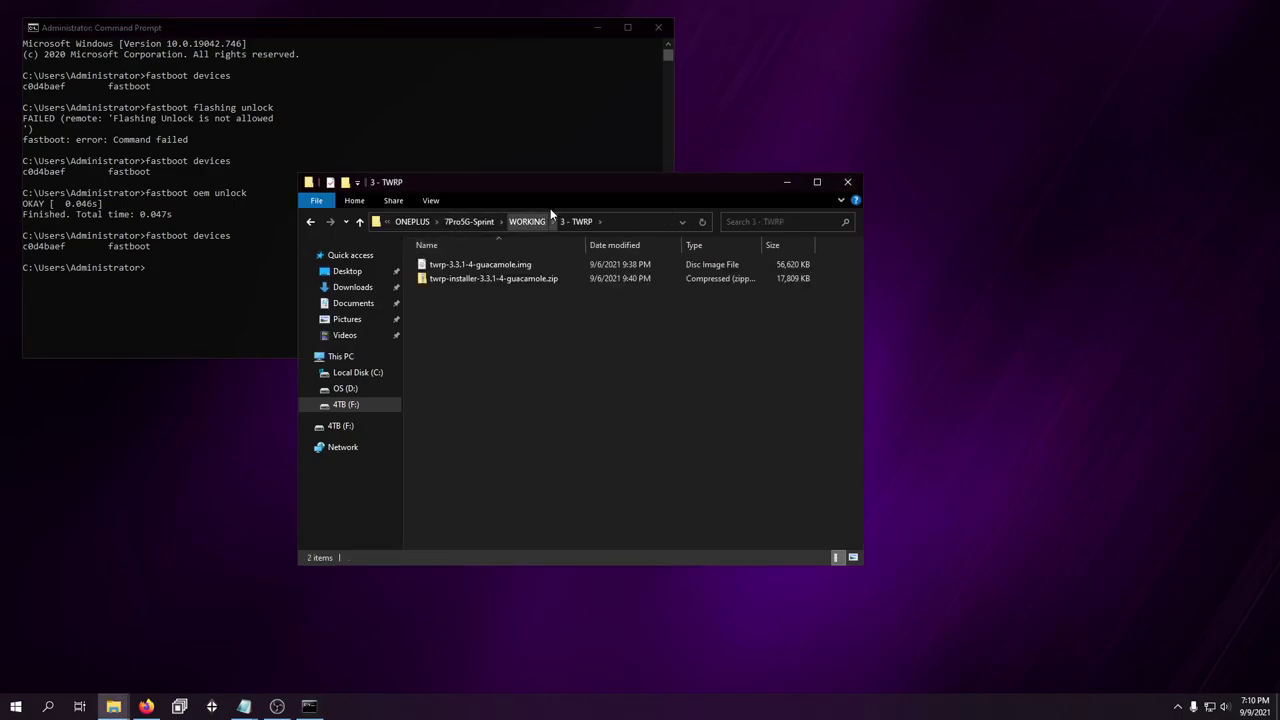
drag(528, 185, 915, 235)
- Run fastboot boot with twrp-3.3.1-4-guacamole.img to boot the phone into TWRP
click(488, 238)
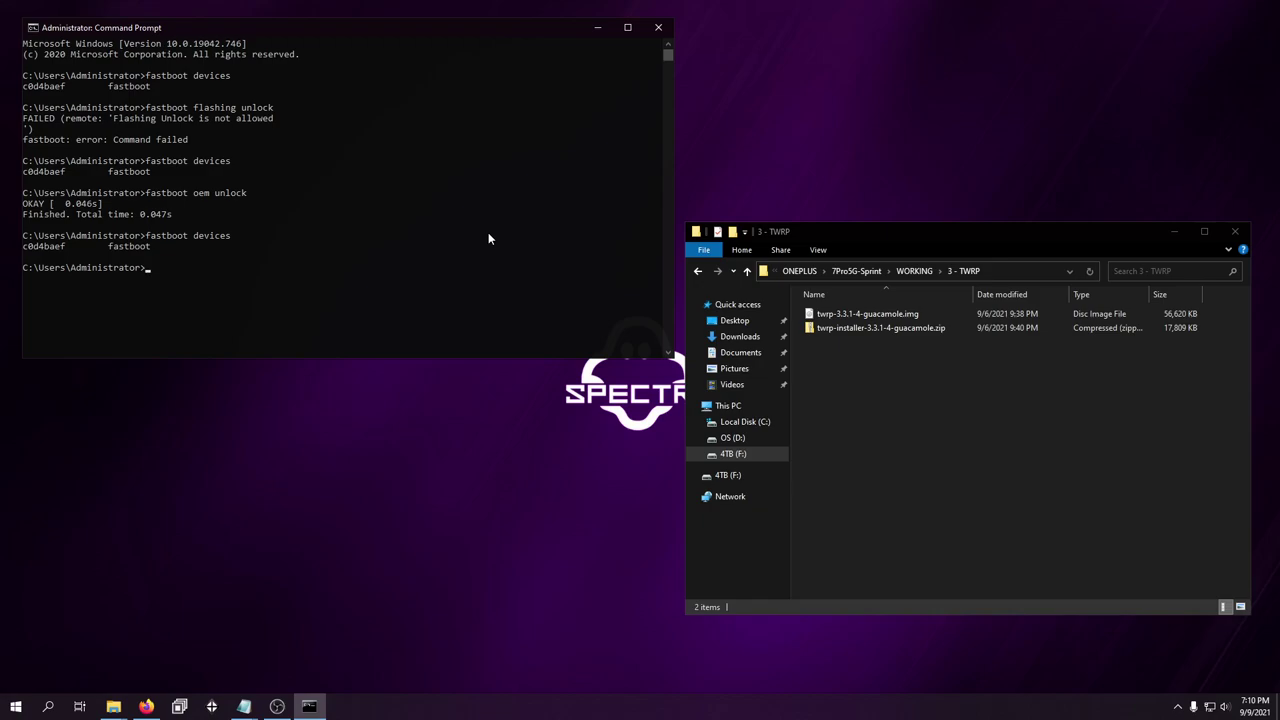
text(fastboot boot)
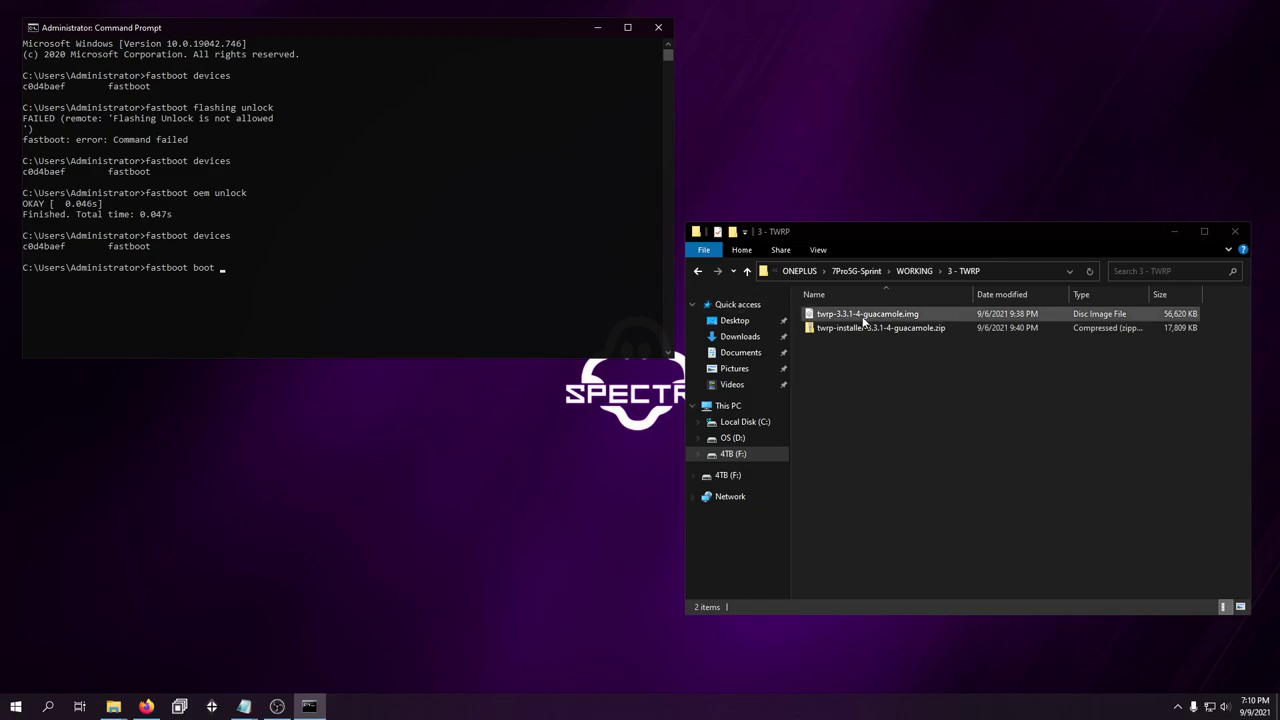
drag(867, 313, 443, 268)
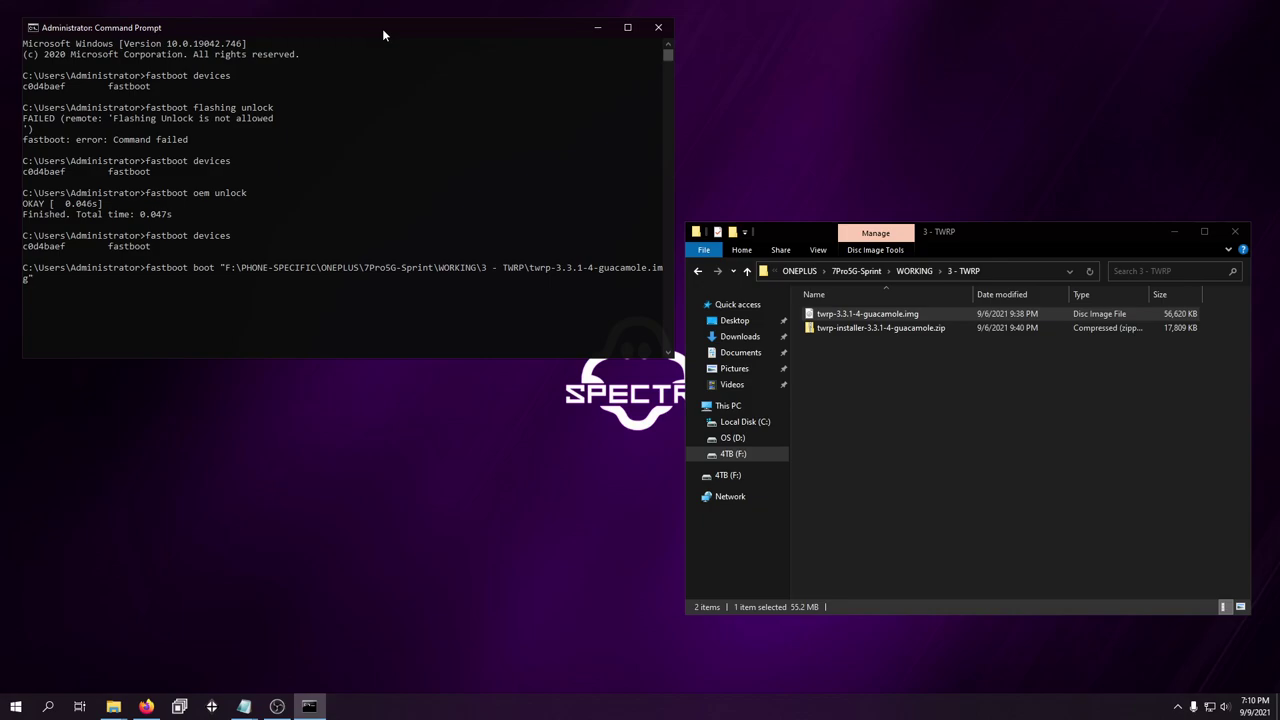
key(Return)
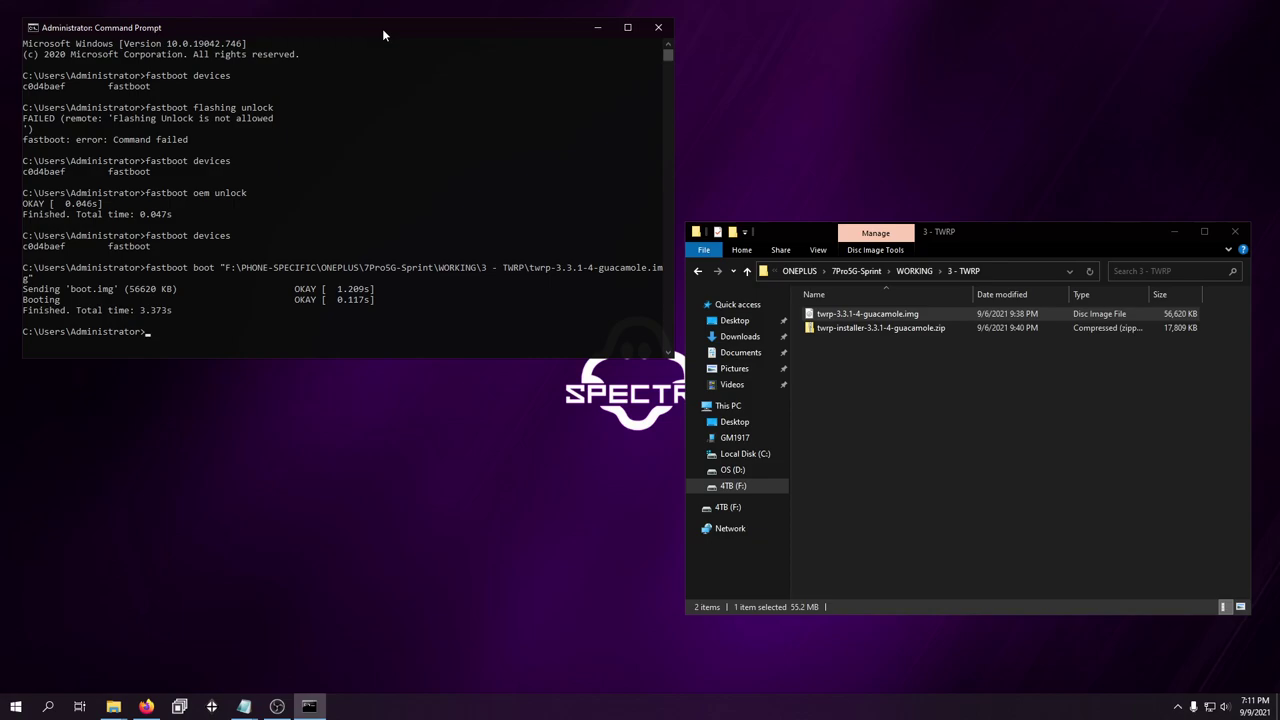
- Run adb sideload with twrp-installer-3.3.1-4-guacamole.zip to push the TWRP installer to the phone
click(907, 332)
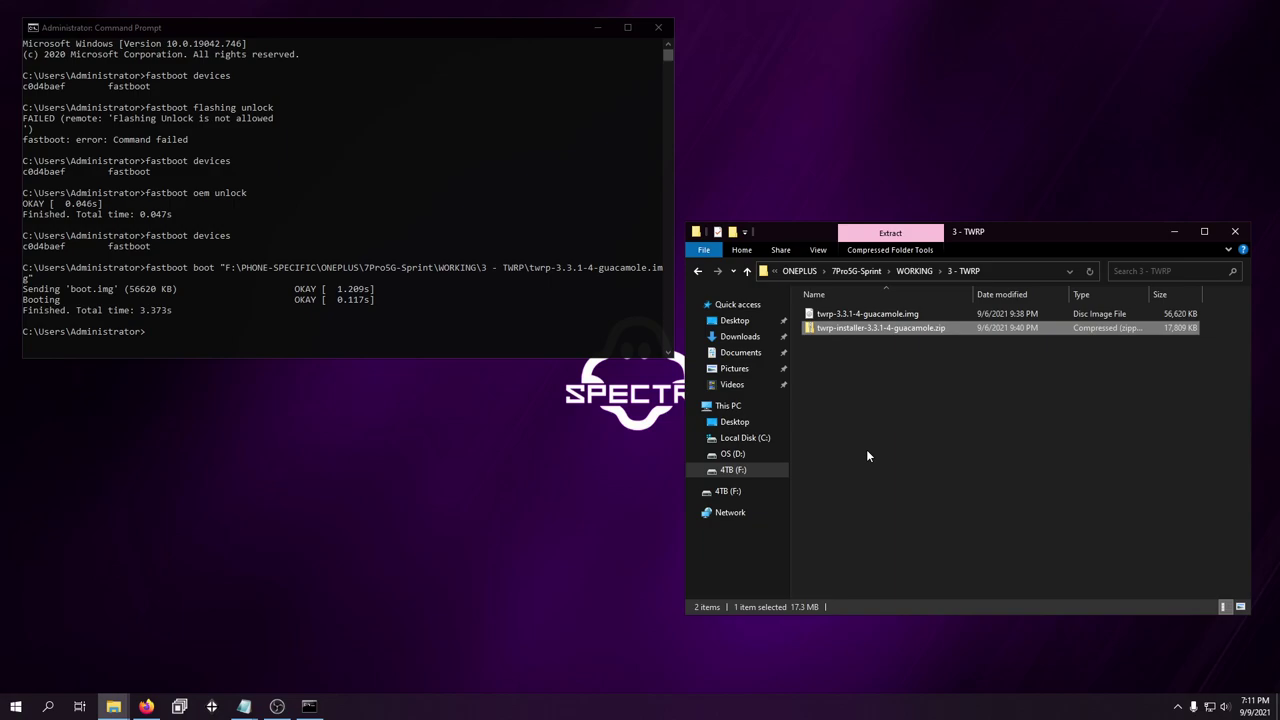
click(293, 208)
text(adb sideload)
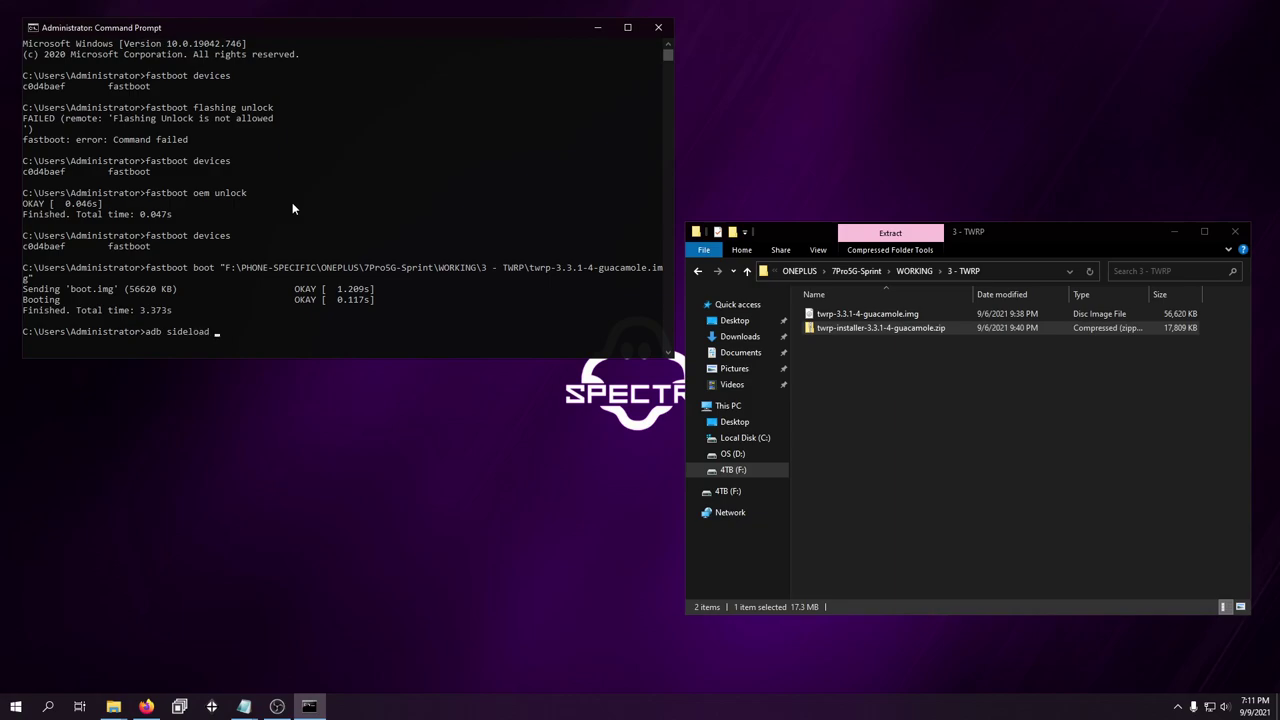
drag(842, 329, 459, 224)
key(Return)
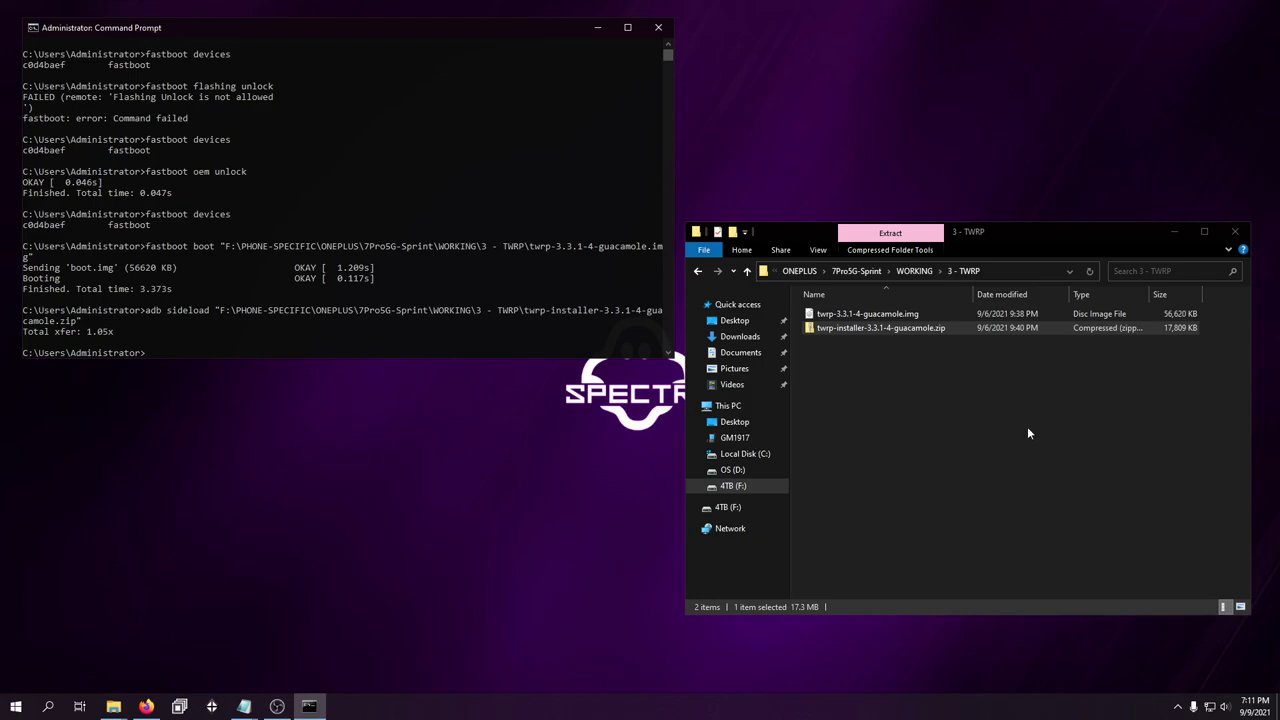
- Navigate File Explorer up through ONEPLUS to the PHONE-SPECIFIC folder
click(919, 330)
click(799, 271)
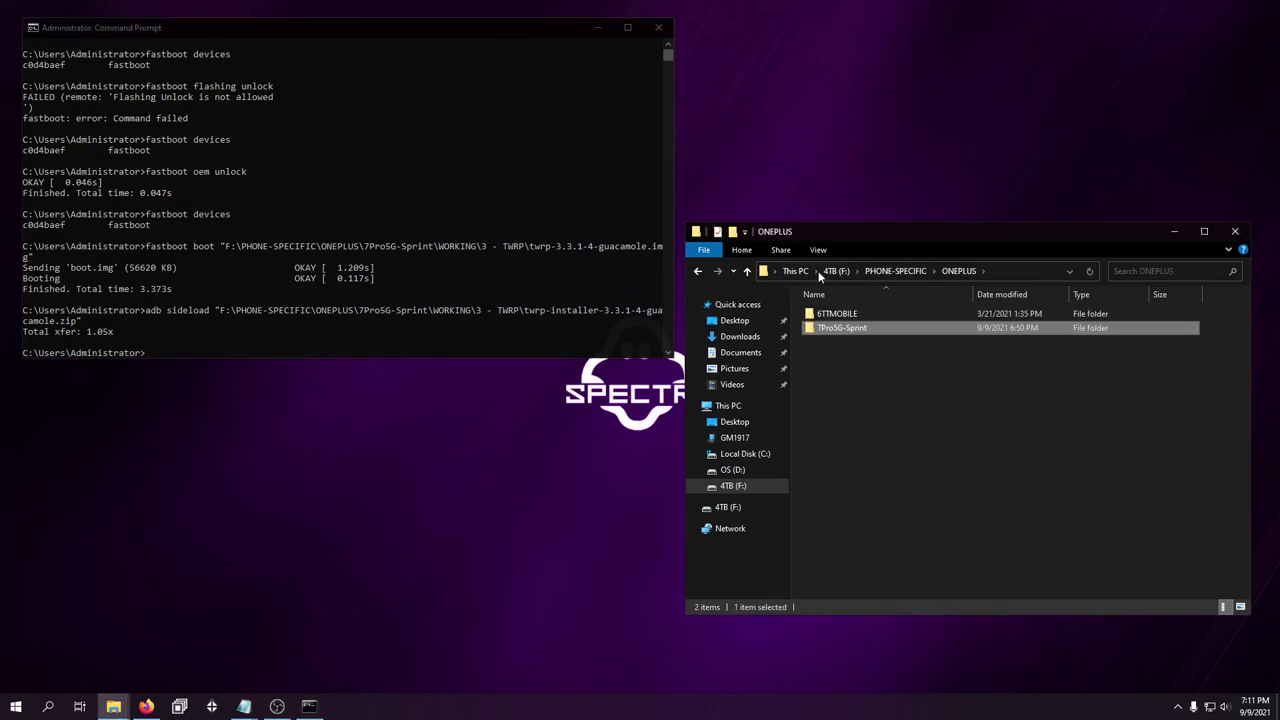
click(893, 271)
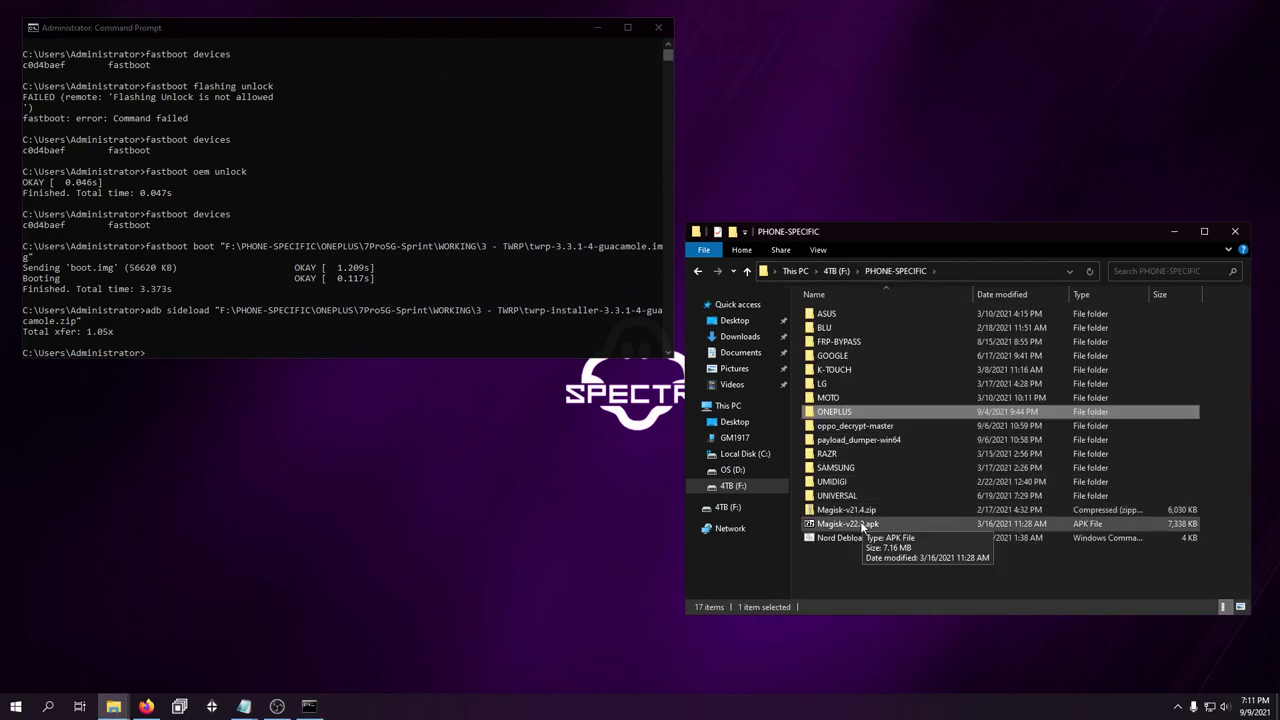
click(277, 706)
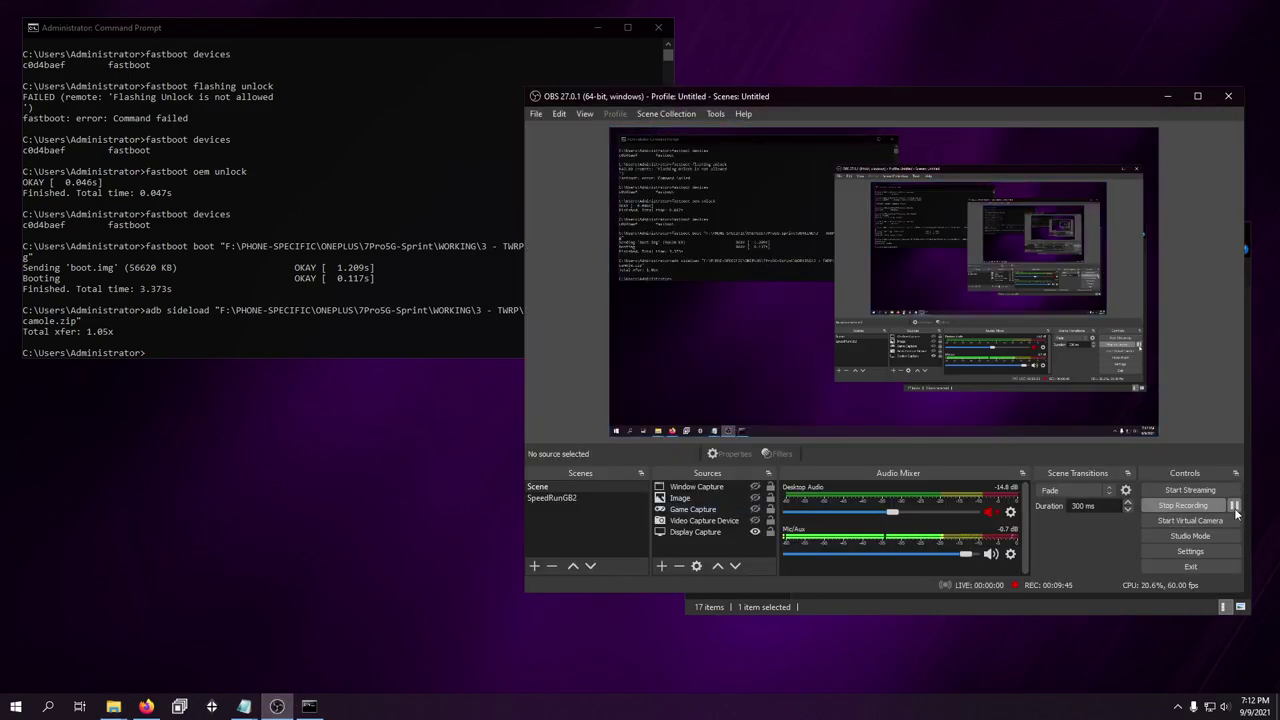
- Show the Magisk v23.0 release assets in Firefox, including Magisk-v23.0.apk (6.56 MB)
key(alt+Tab)
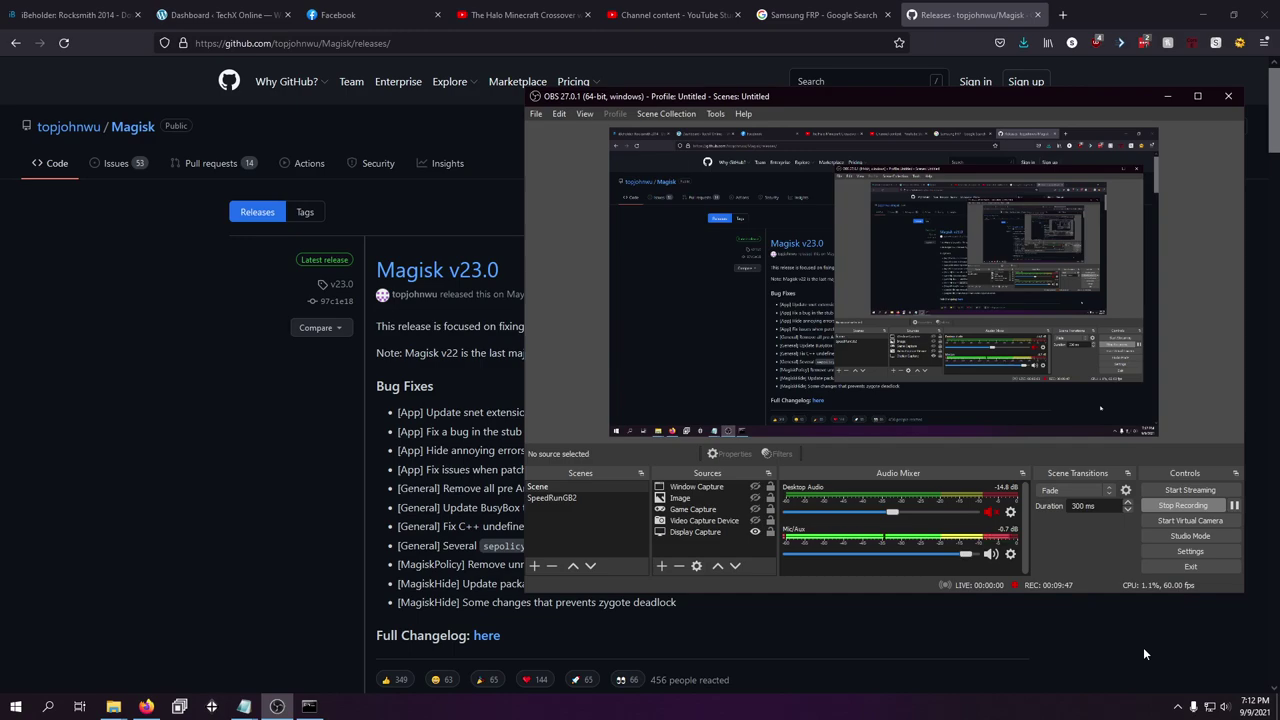
key(alt+Tab)
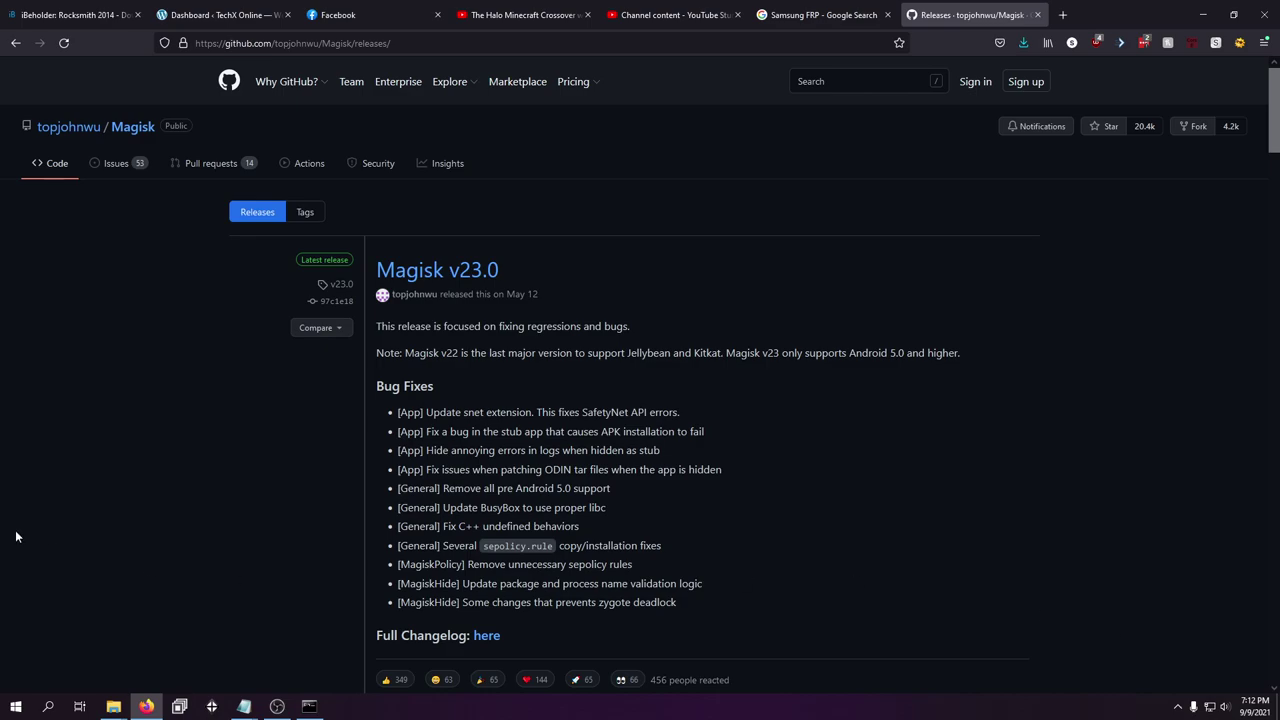
scroll(50, 495, down, 5)
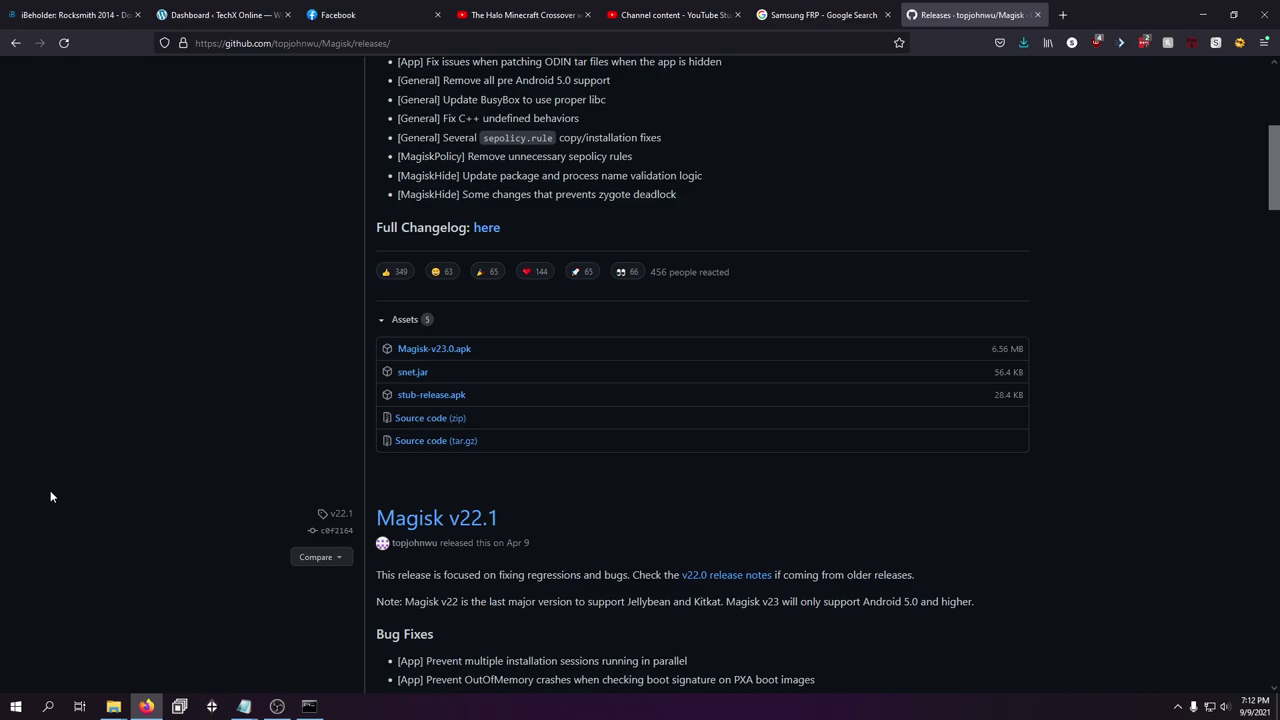
- Download Magisk-v23.0.apk from the release assets and open its containing Downloads folder
click(445, 347)
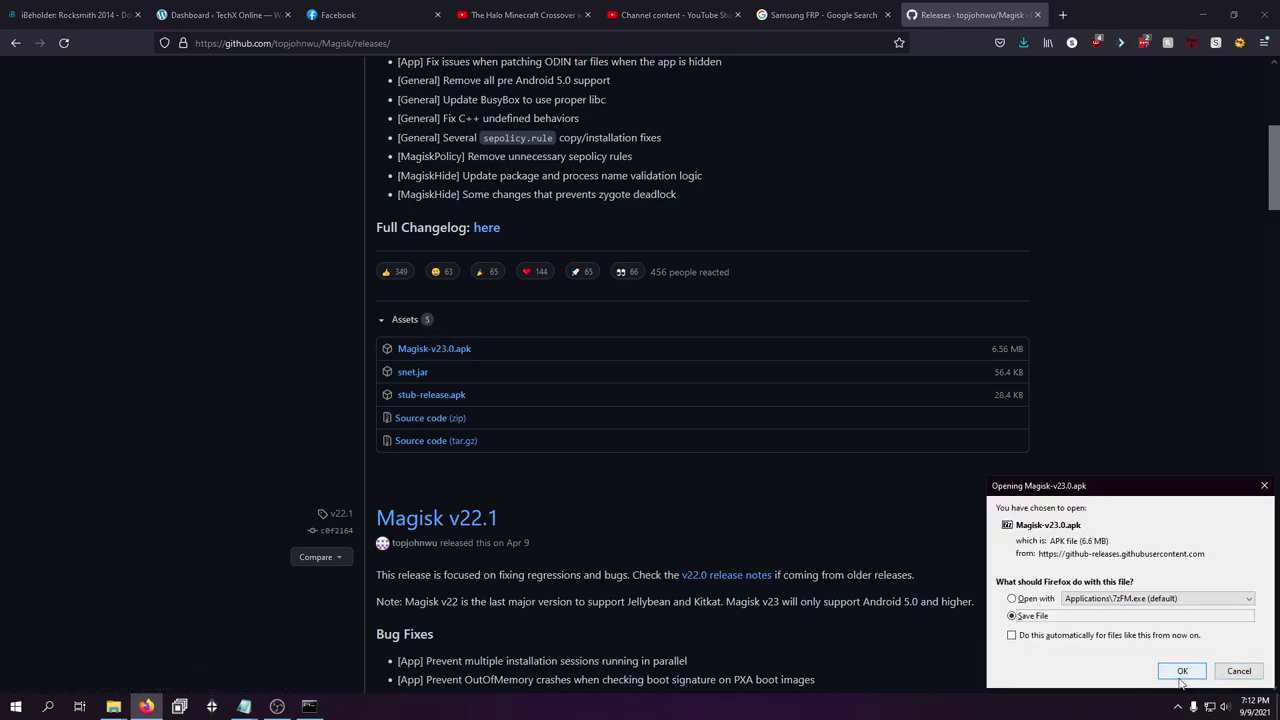
click(1182, 670)
click(1021, 52)
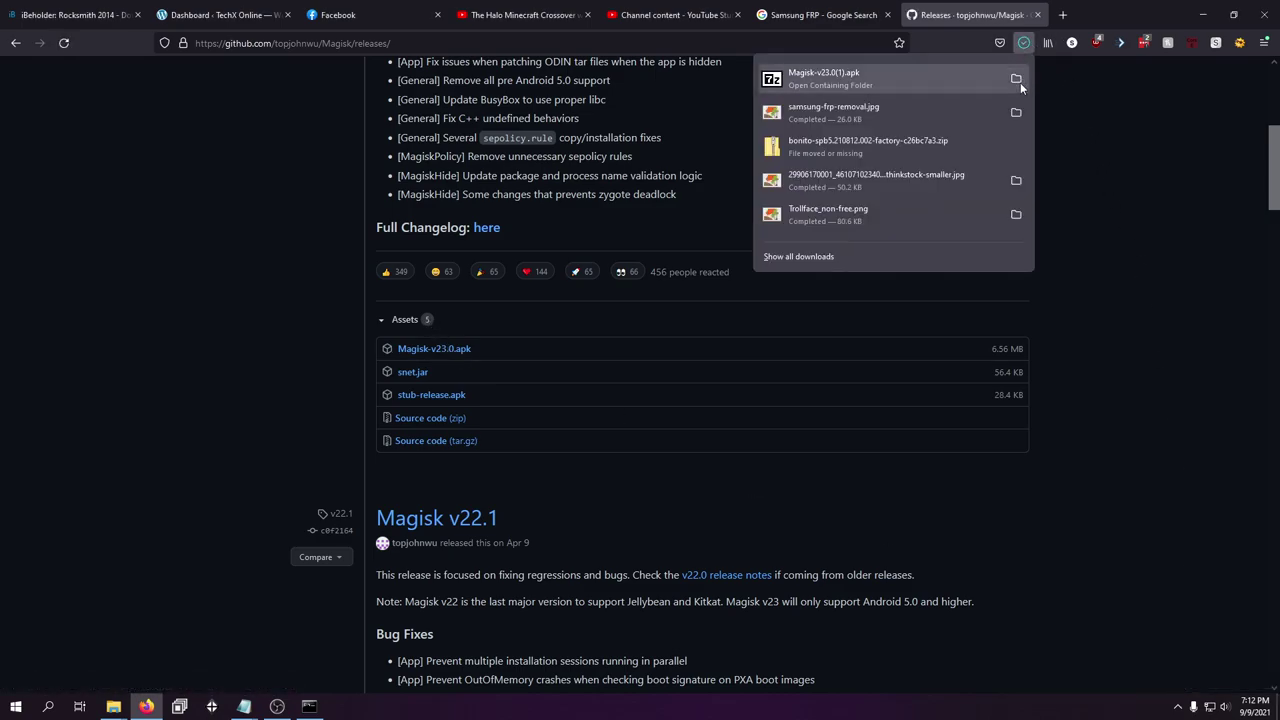
click(1018, 80)
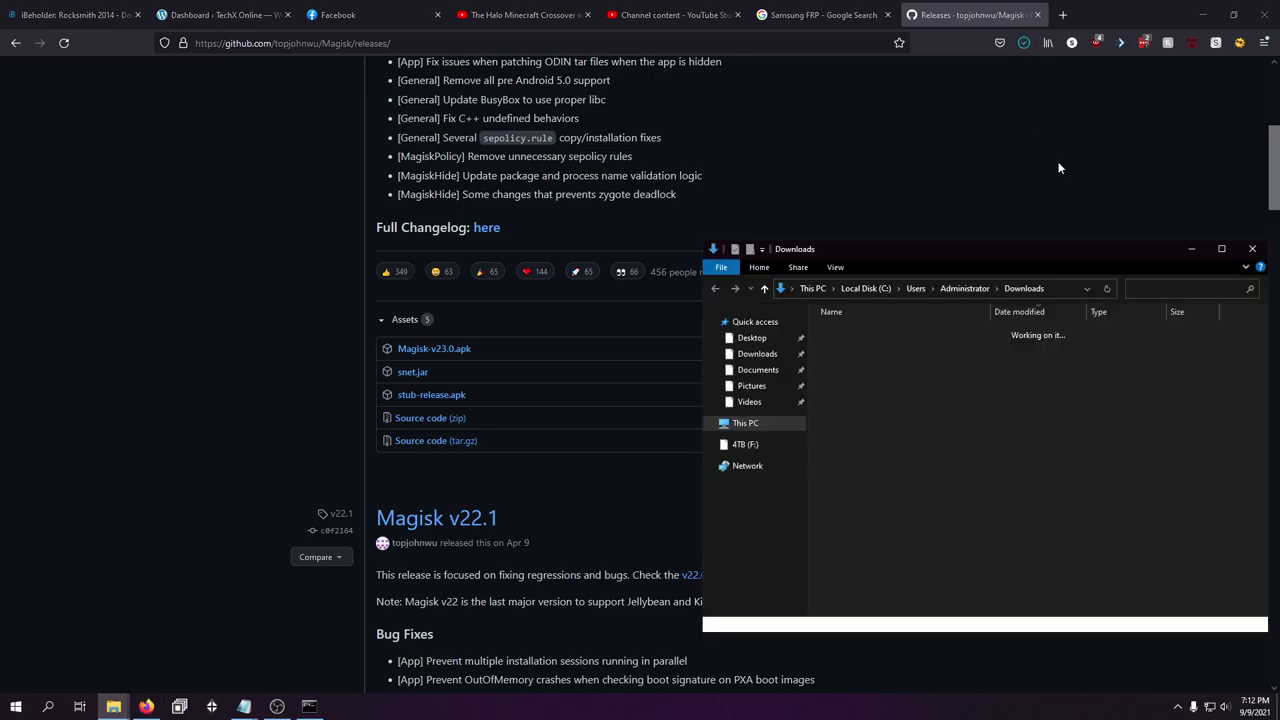
click(1252, 248)
click(1201, 12)
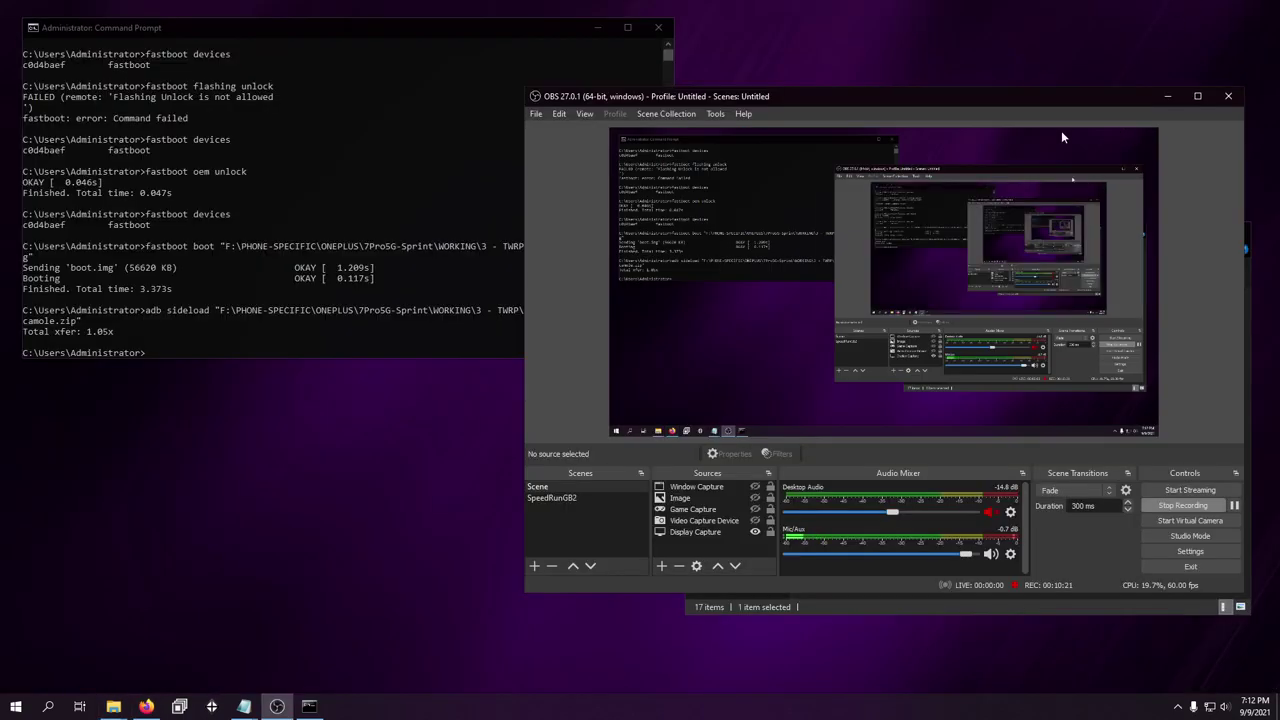
- Paste the Magisk apk into PHONE-SPECIFIC\ONEPLUS\7Pro5G-Sprint\WORKING
click(840, 611)
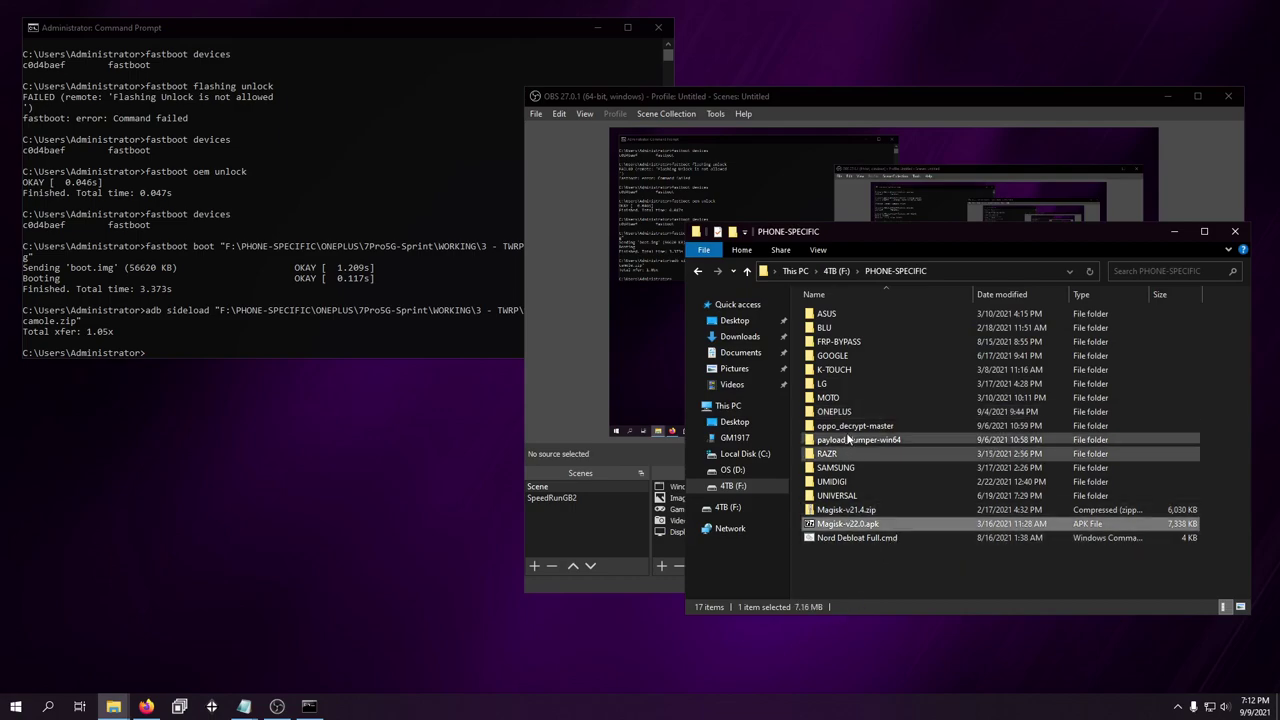
double_click(853, 413)
double_click(854, 327)
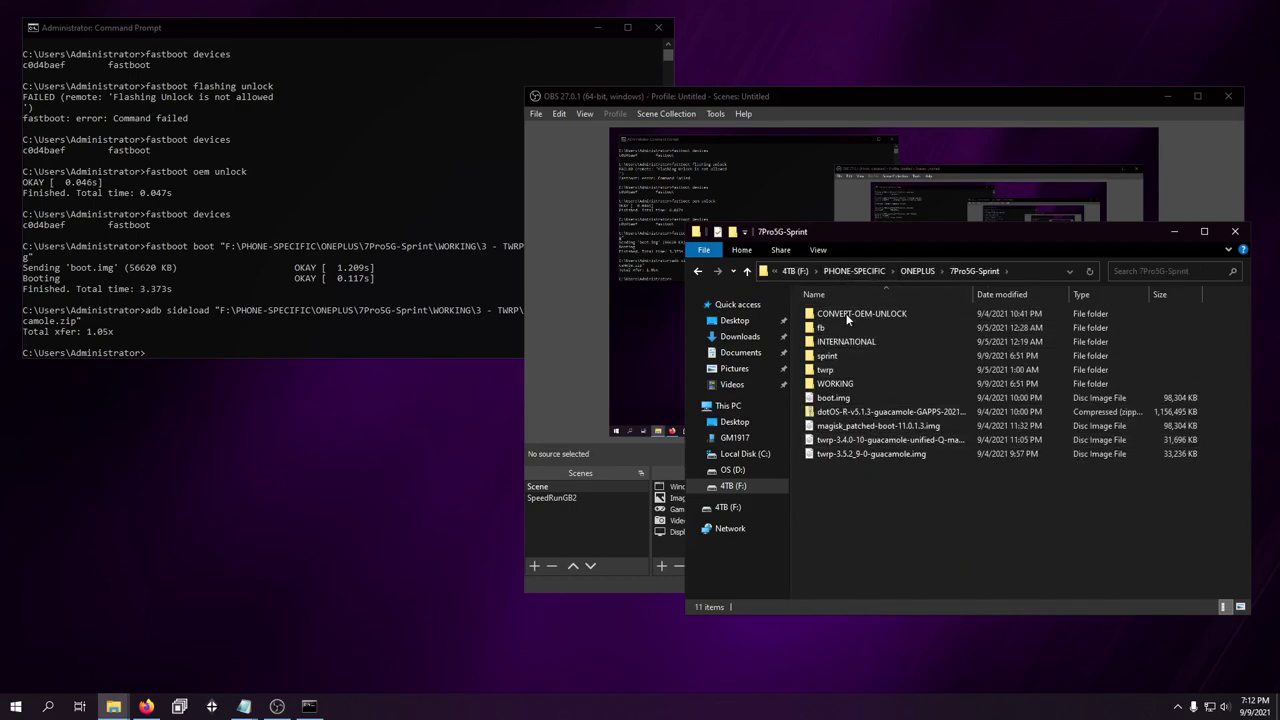
double_click(866, 383)
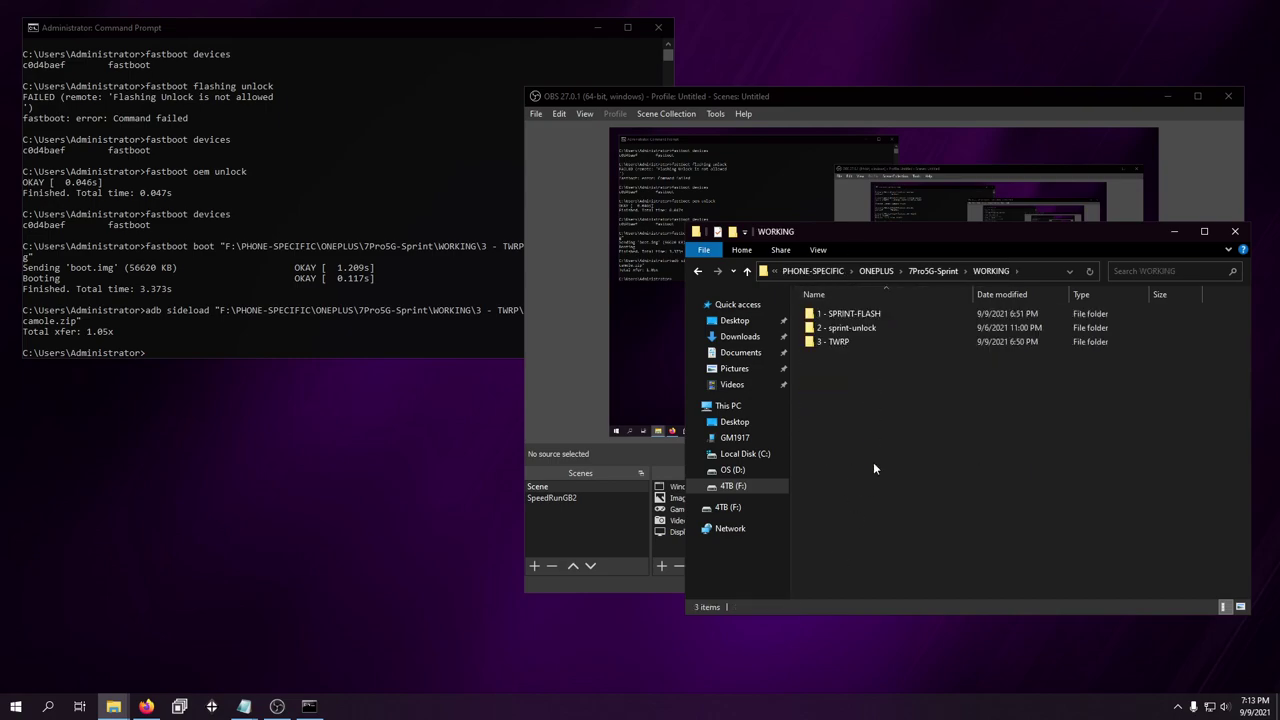
key(ctrl+v)
- Run adb sideload on Magisk-v23.0(1).apk, finishing with Total xfer 2.53x
click(167, 208)
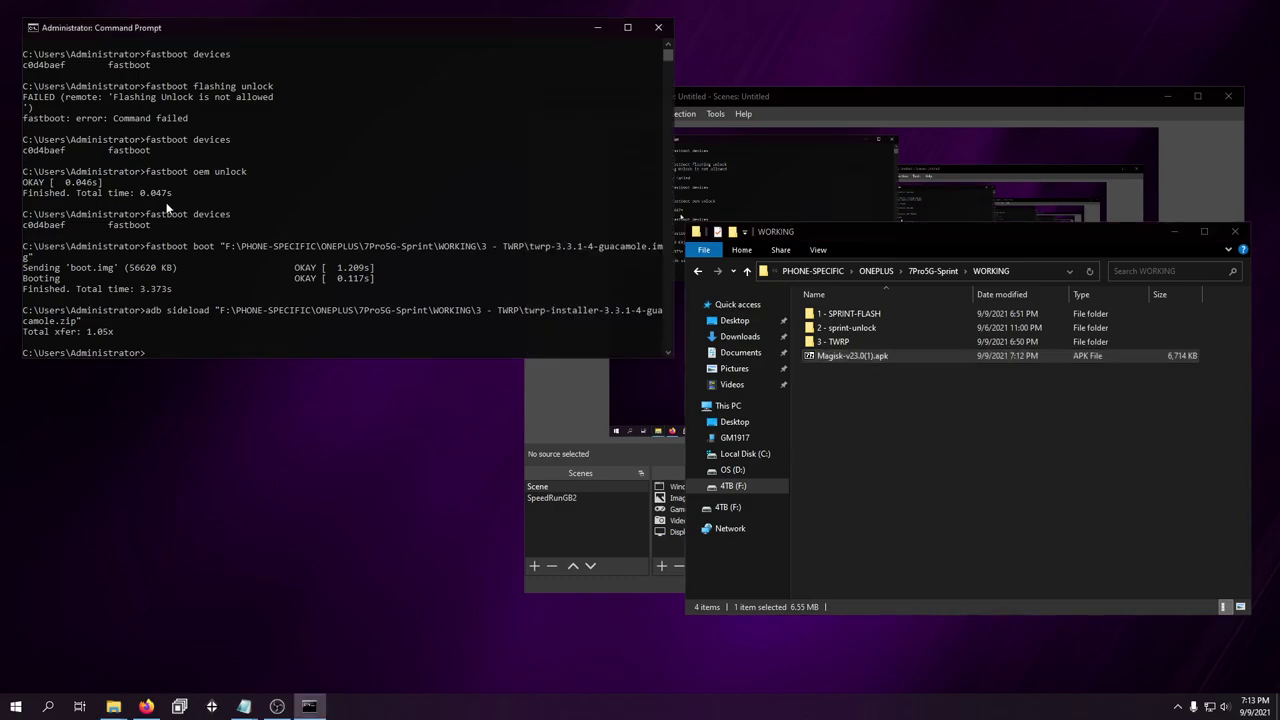
text(adb sideload)
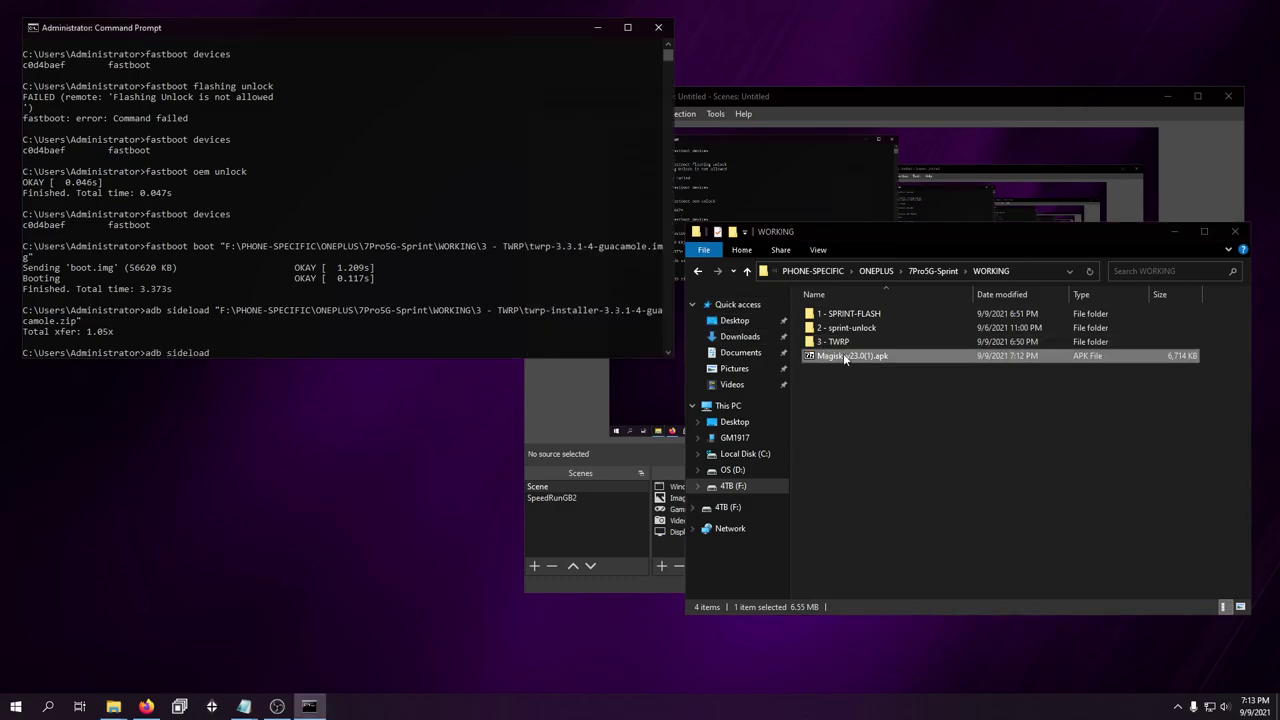
drag(843, 355, 425, 283)
click(890, 88)
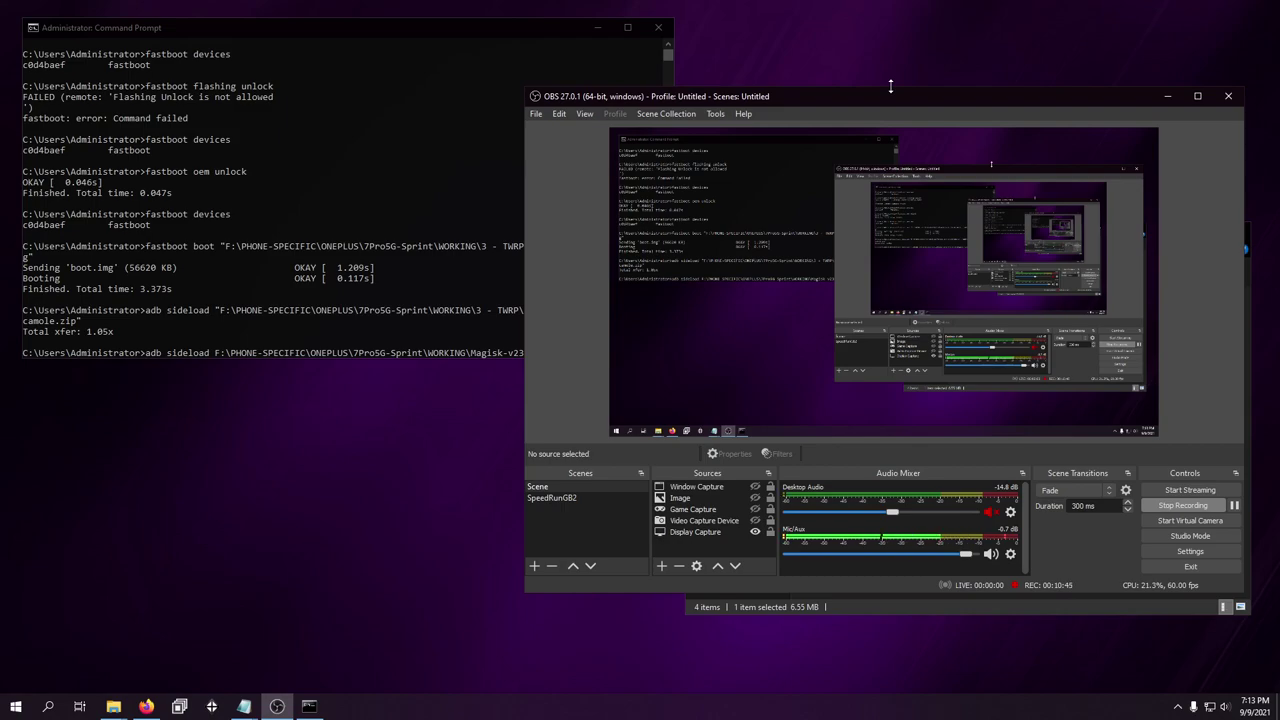
click(321, 34)
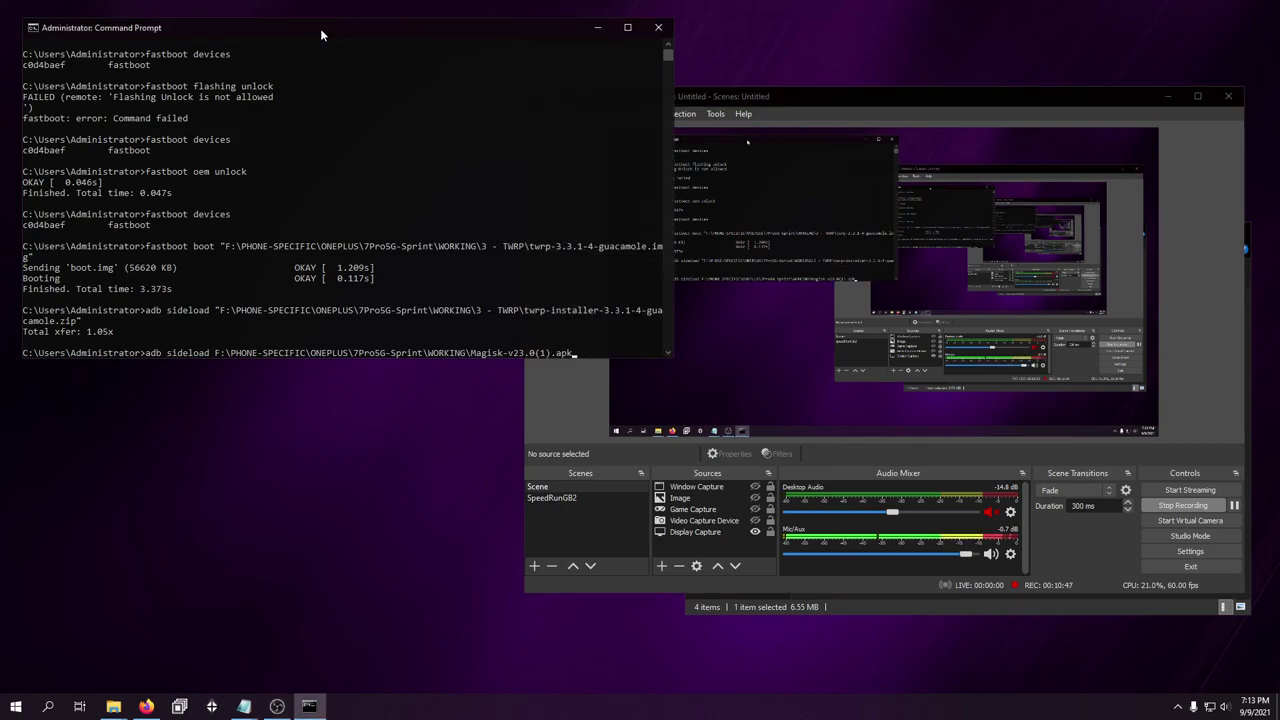
key(Return)
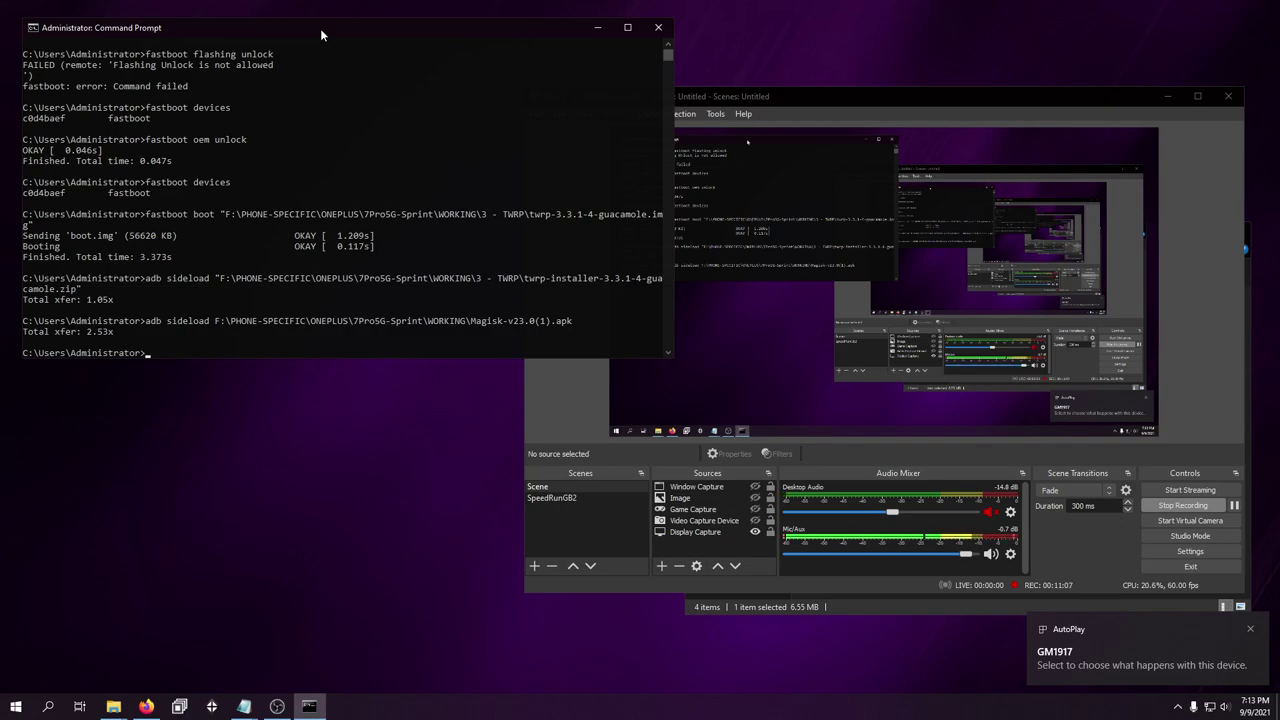
- Confirm the phone is listed by fastboot devices
text(fastboot --set-active-o)
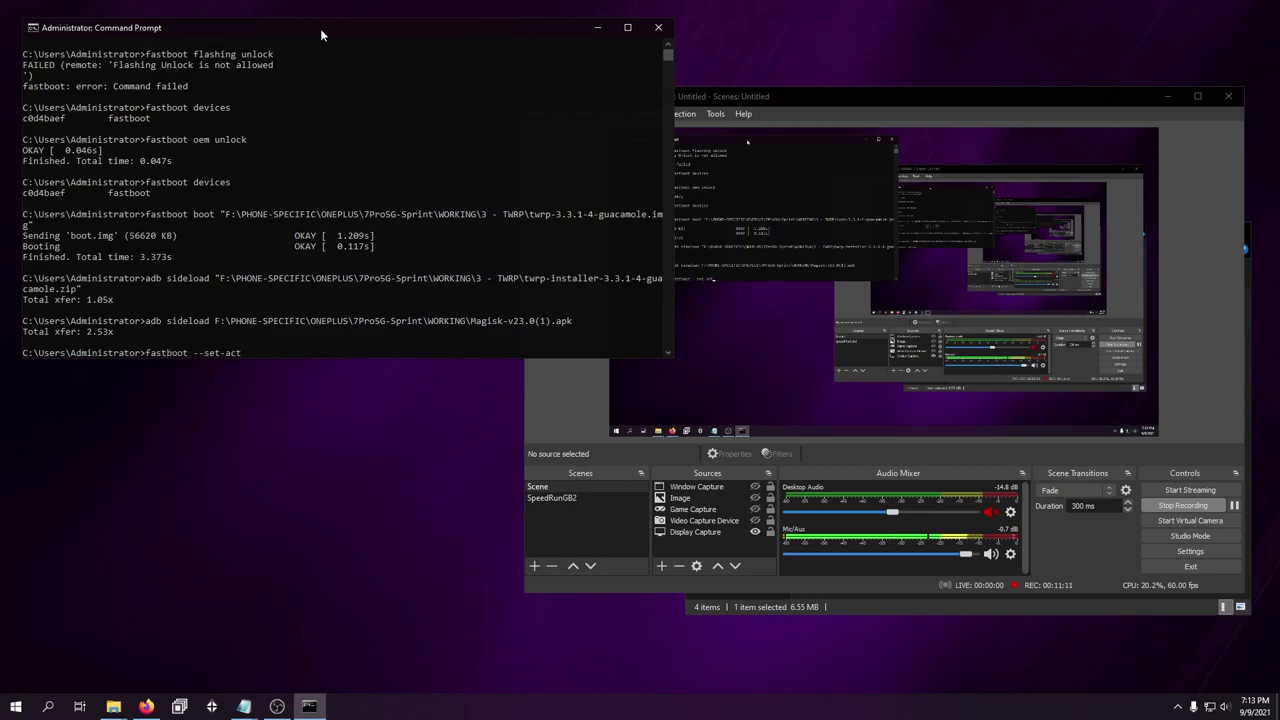
key(BackSpace)
key(BackSpace)
text(=other)
key(BackSpace)
key(BackSpace)
key(BackSpace)
key(BackSpace)
key(BackSpace)
key(BackSpace)
key(BackSpace)
key(BackSpace)
key(BackSpace)
key(BackSpace)
key(BackSpace)
key(BackSpace)
key(BackSpace)
key(BackSpace)
key(BackSpace)
key(BackSpace)
key(BackSpace)
key(BackSpace)
text(devices)
key(Return)
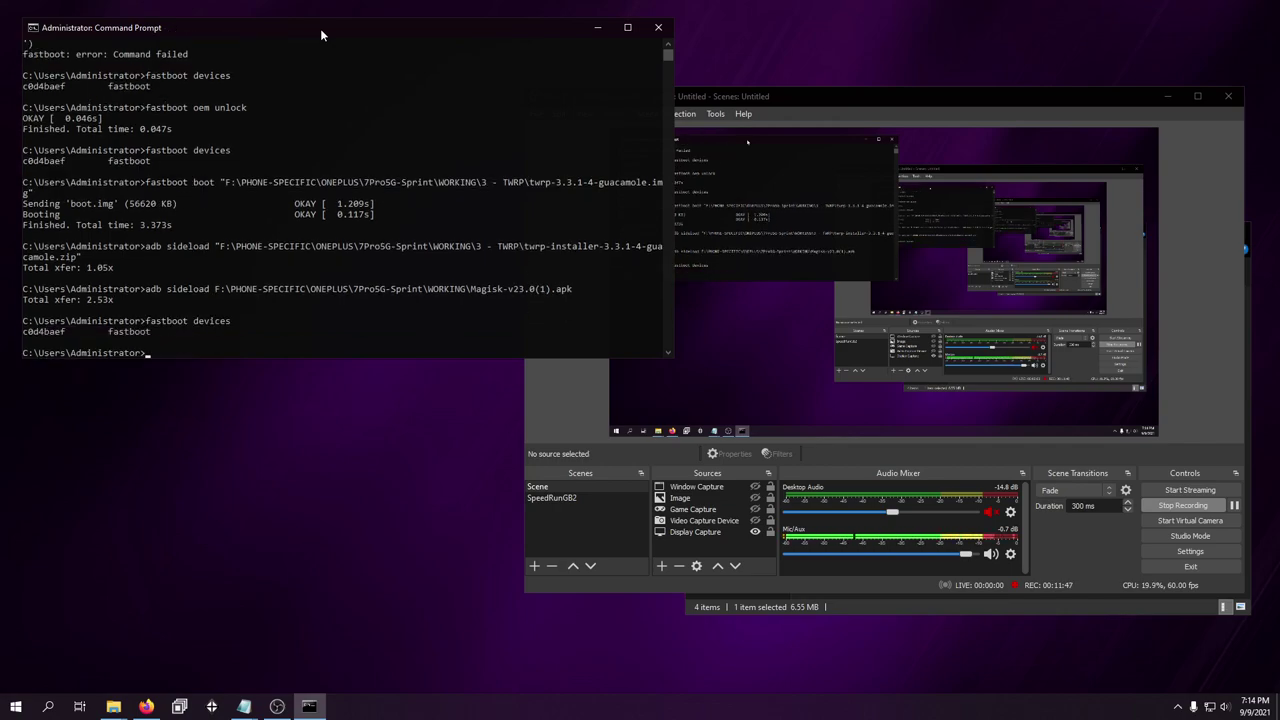
- Run fastboot --set-active=other twice, switching the active slot to b and back to a
text(fastboot)
text( --set-active=oth)
text(er)
key(Return)
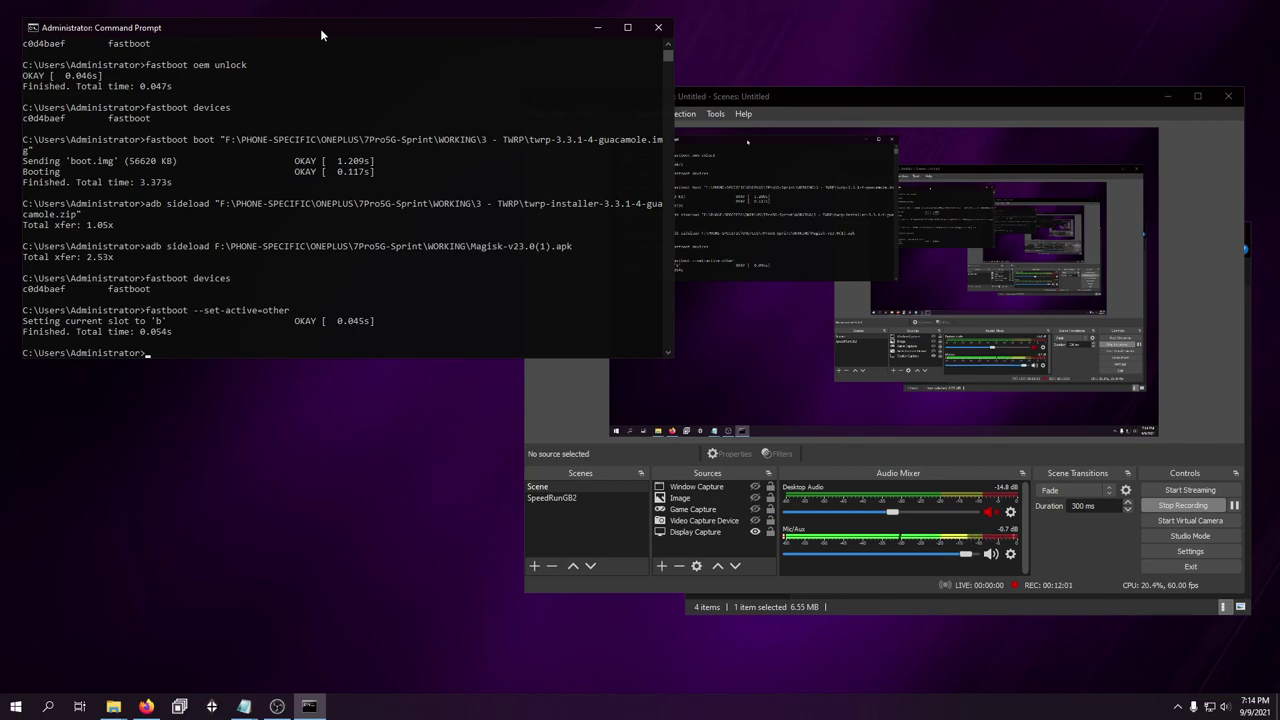
text(fastboot --set-active=other)
key(Return)
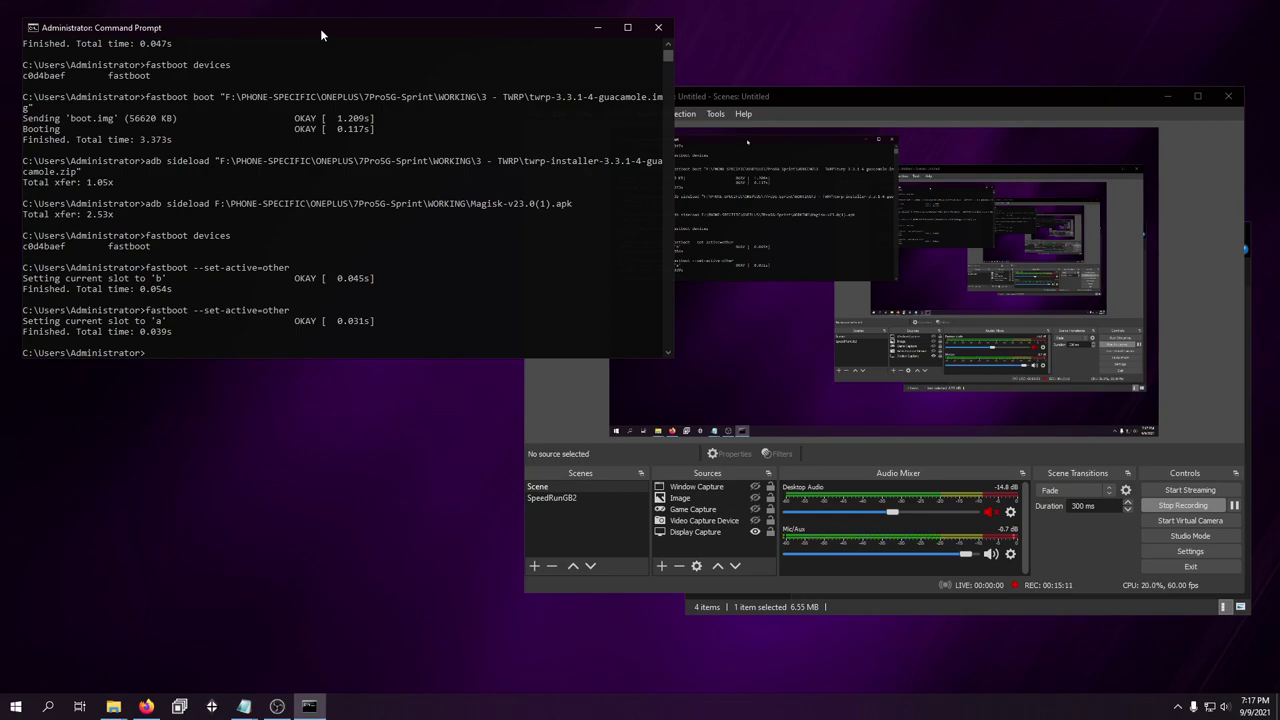
- Close the Command Prompt window from its title-bar X
scroll(320, 28, down, 1)
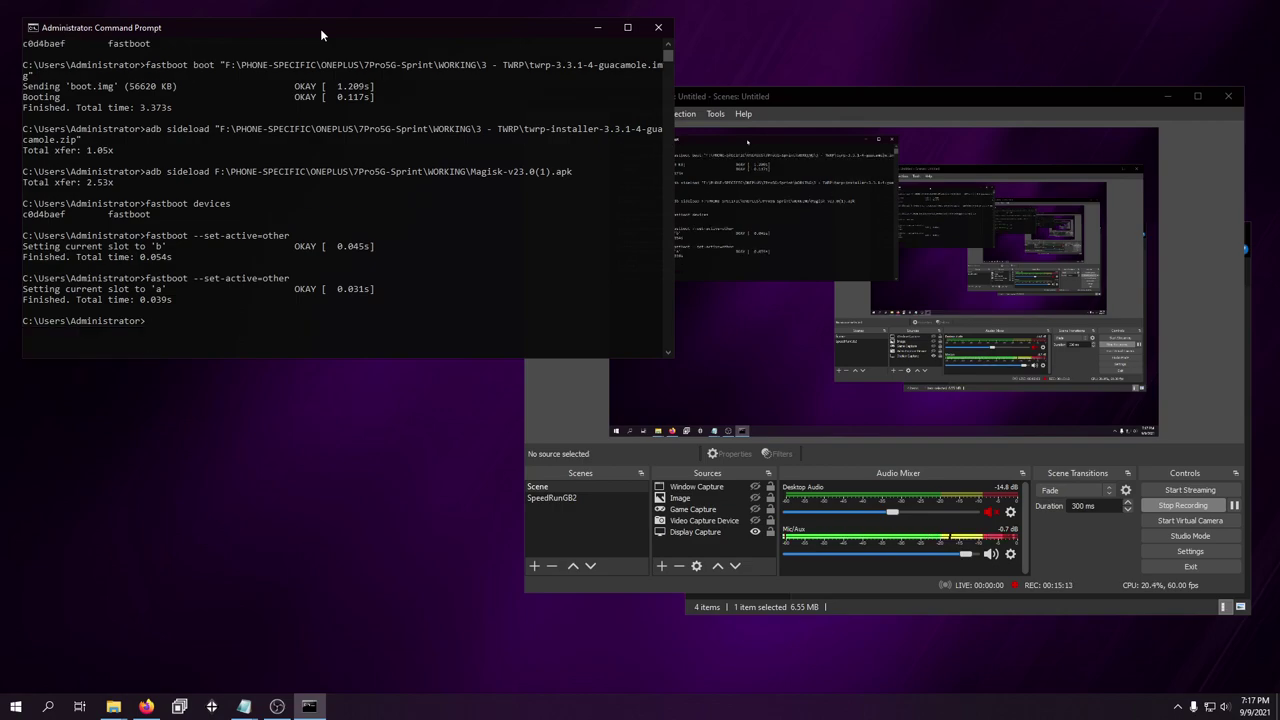
click(658, 27)
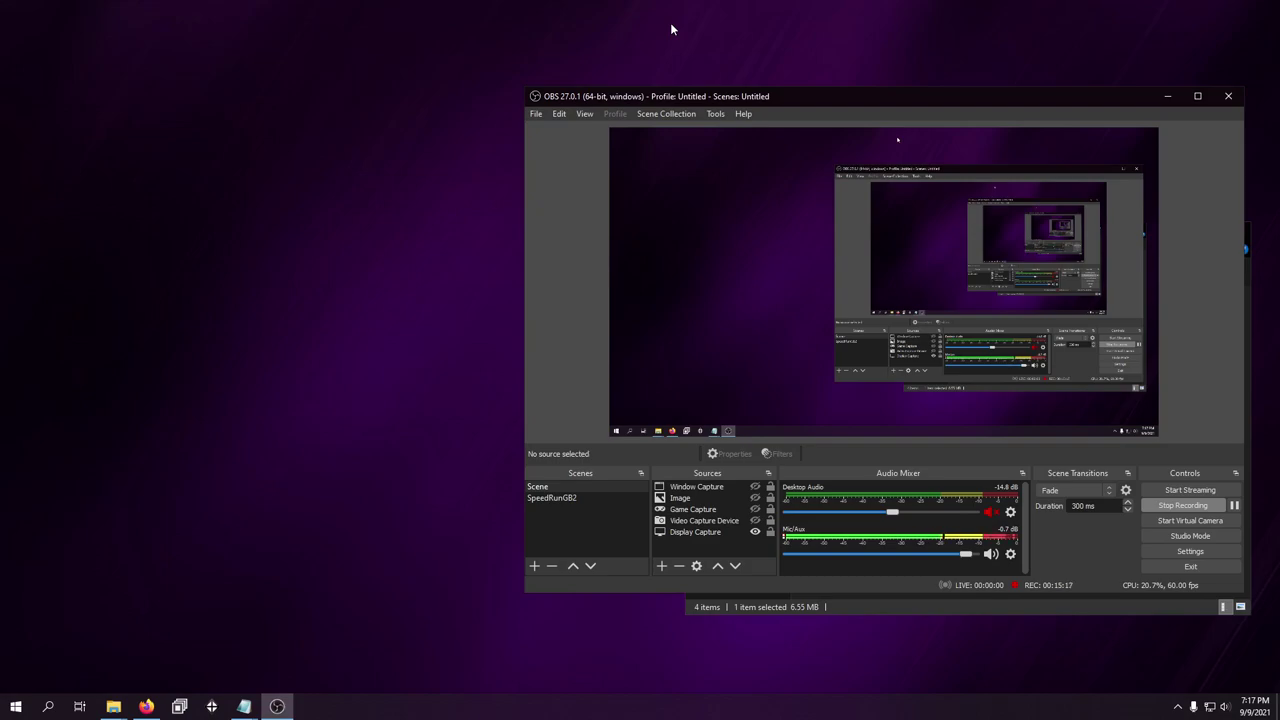